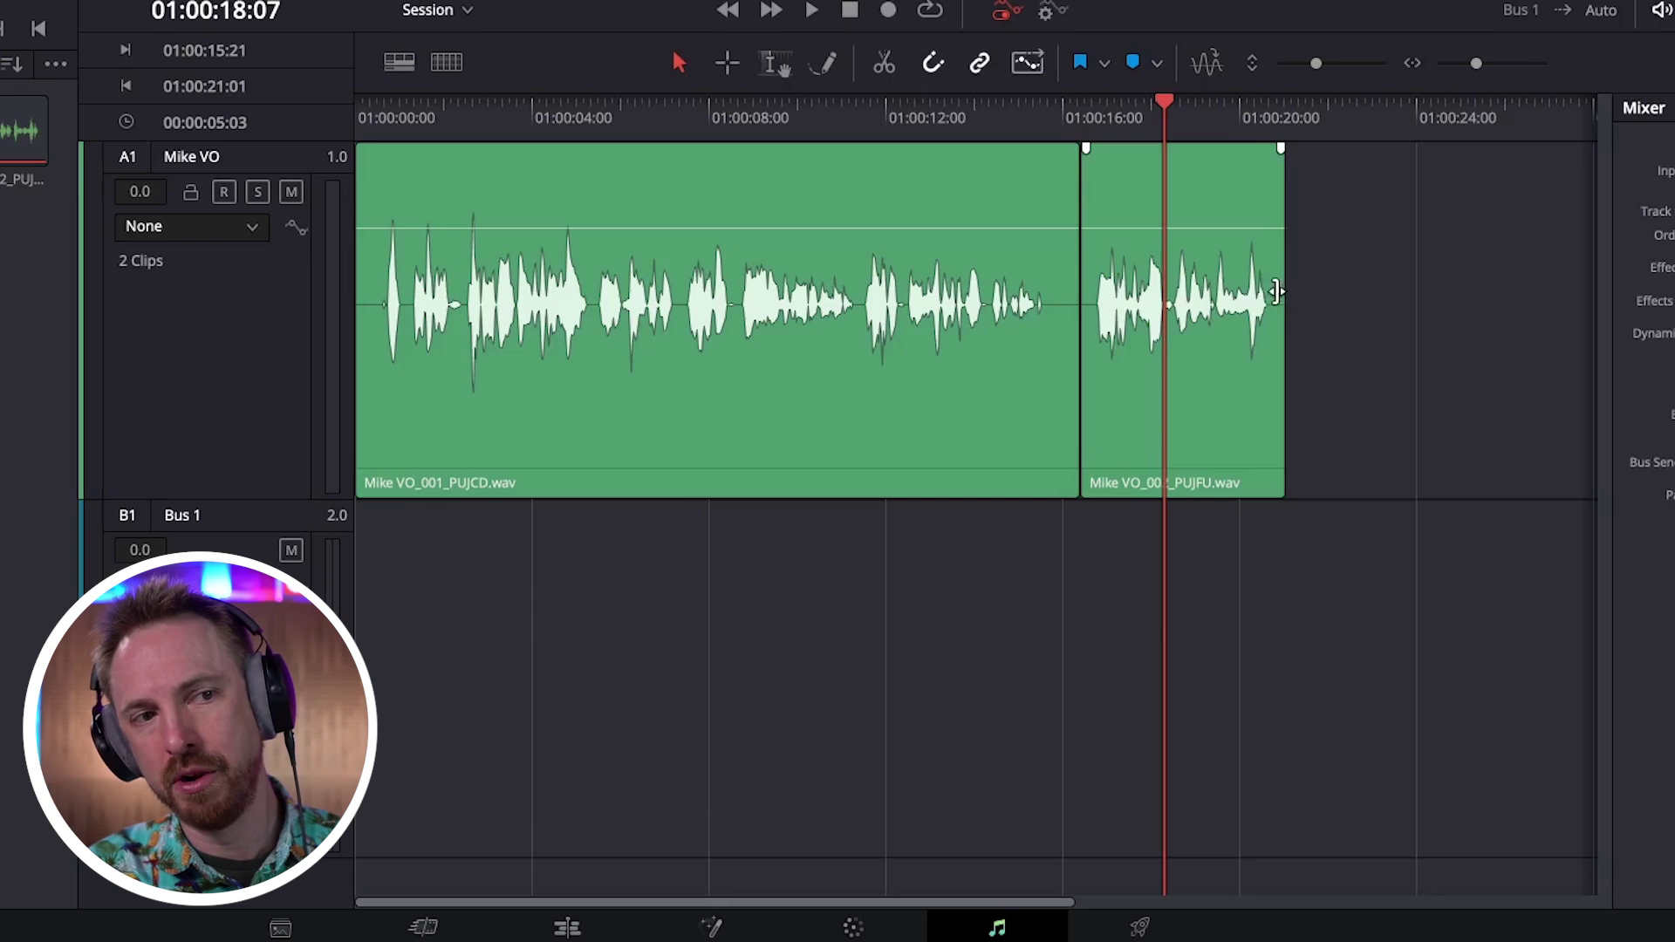
Step: Trim the end of the second voice-over clip back to where its speech ends
left_click_drag(1274, 297, 1271, 343)
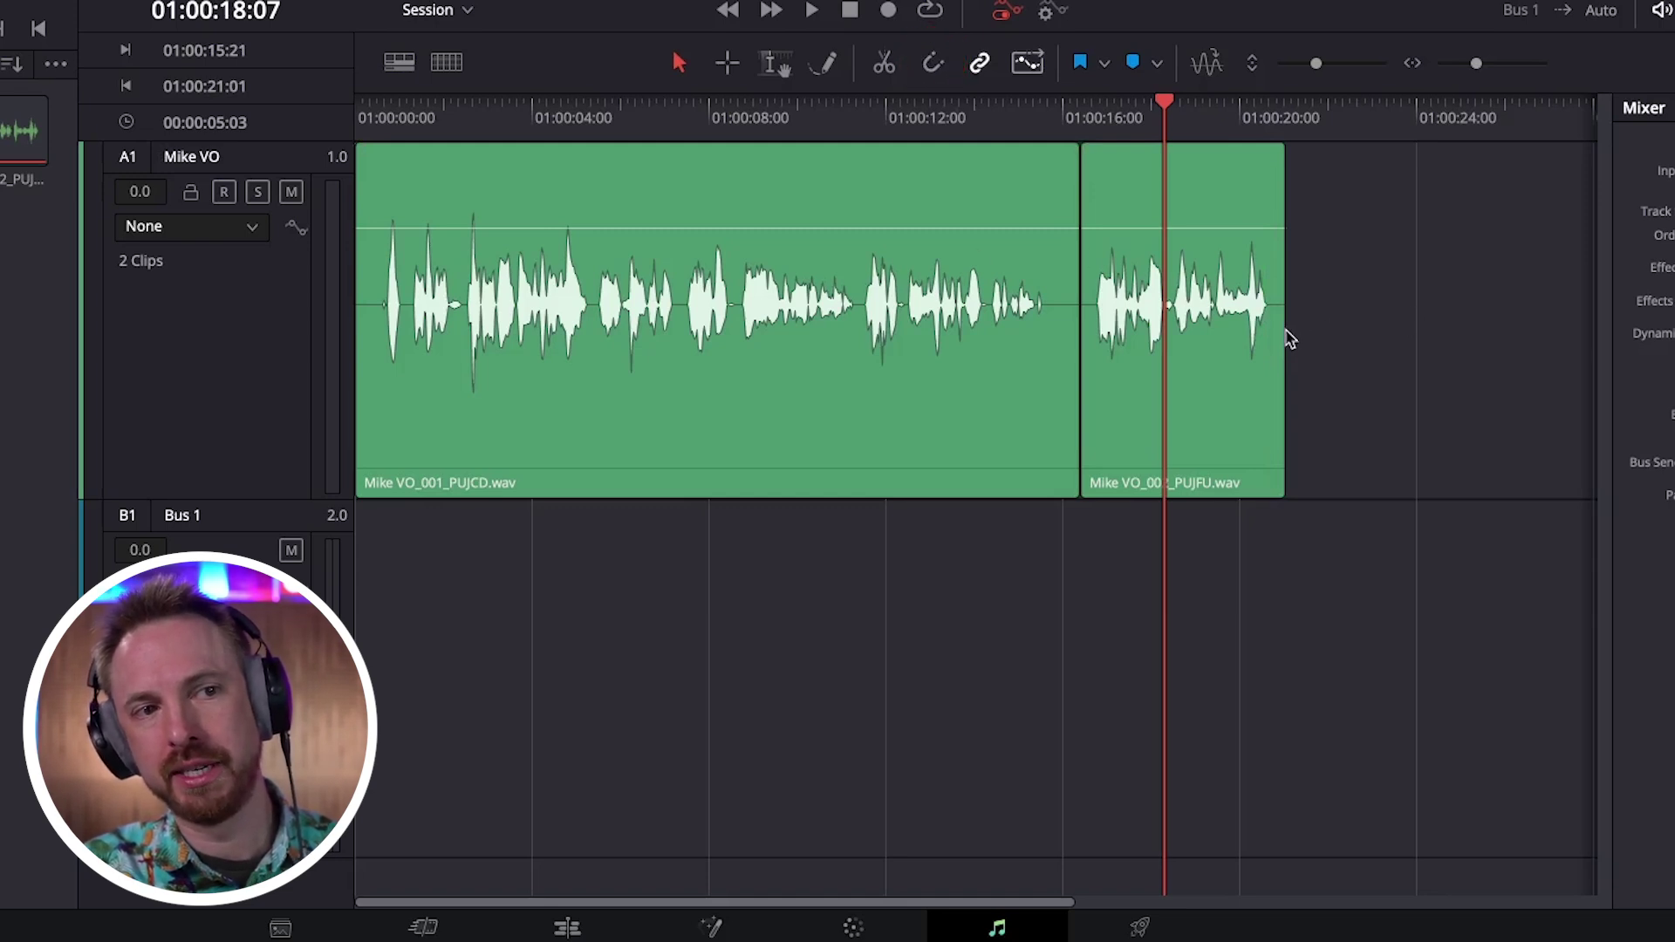
mouse_move(1277, 332)
left_mouse_down()
mouse_move(1230, 337)
mouse_move(1259, 331)
left_mouse_up()
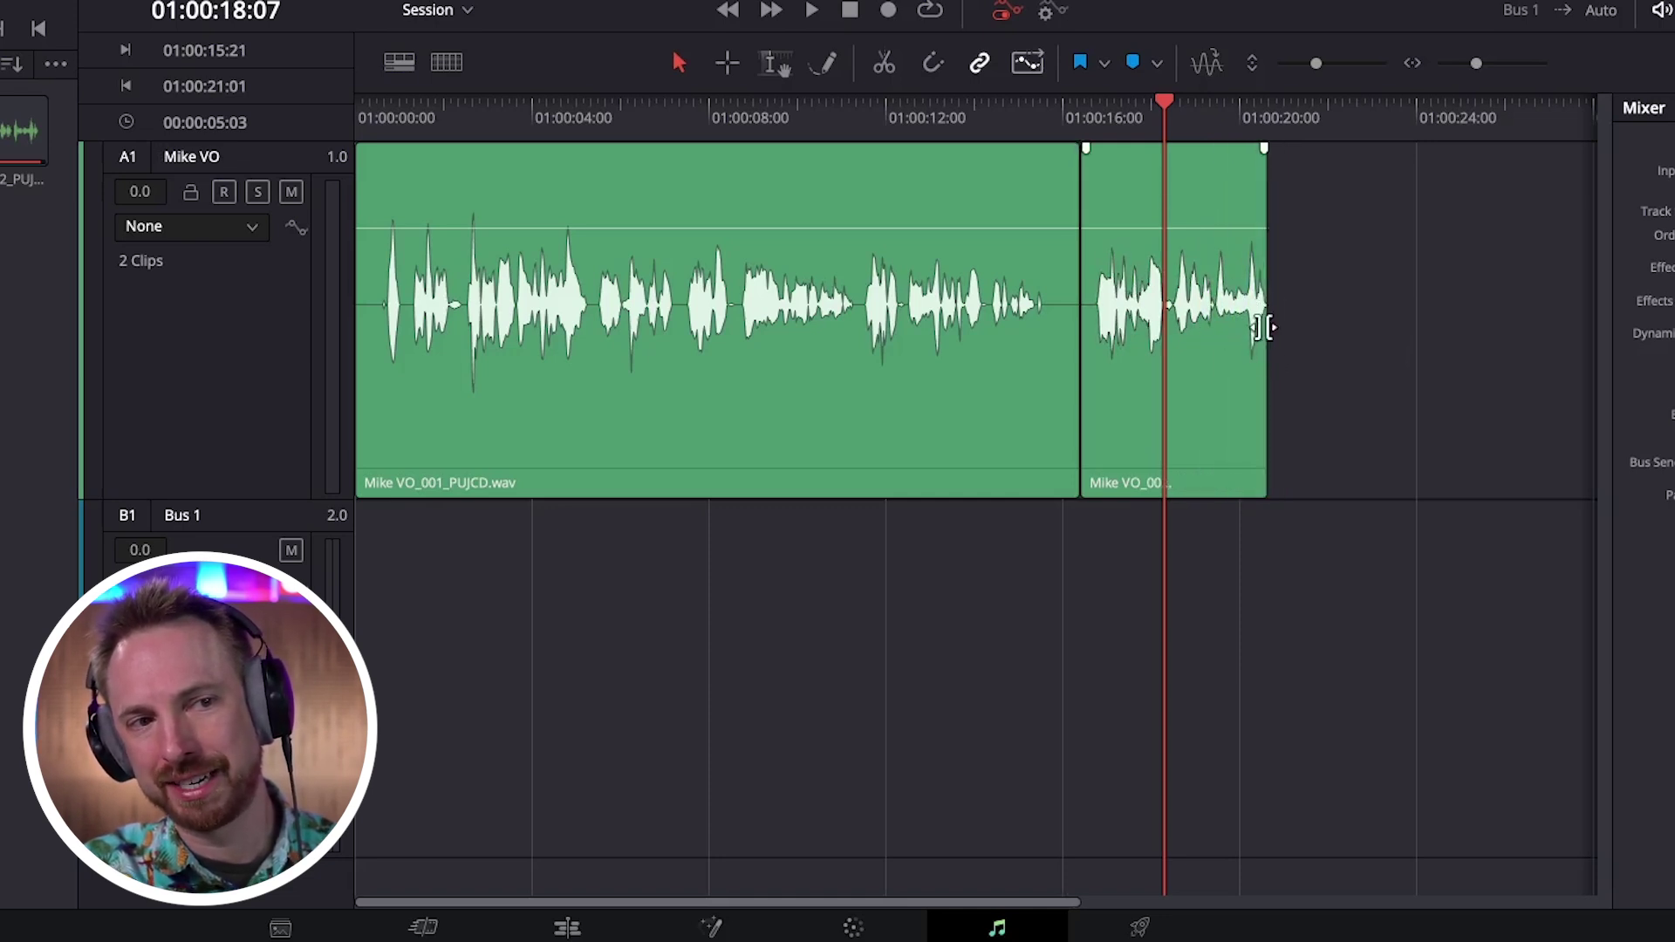
Step: With snapping on, try rolling the edit between the two clips earlier to the first clip's last word and play across the join
left_click(933, 62)
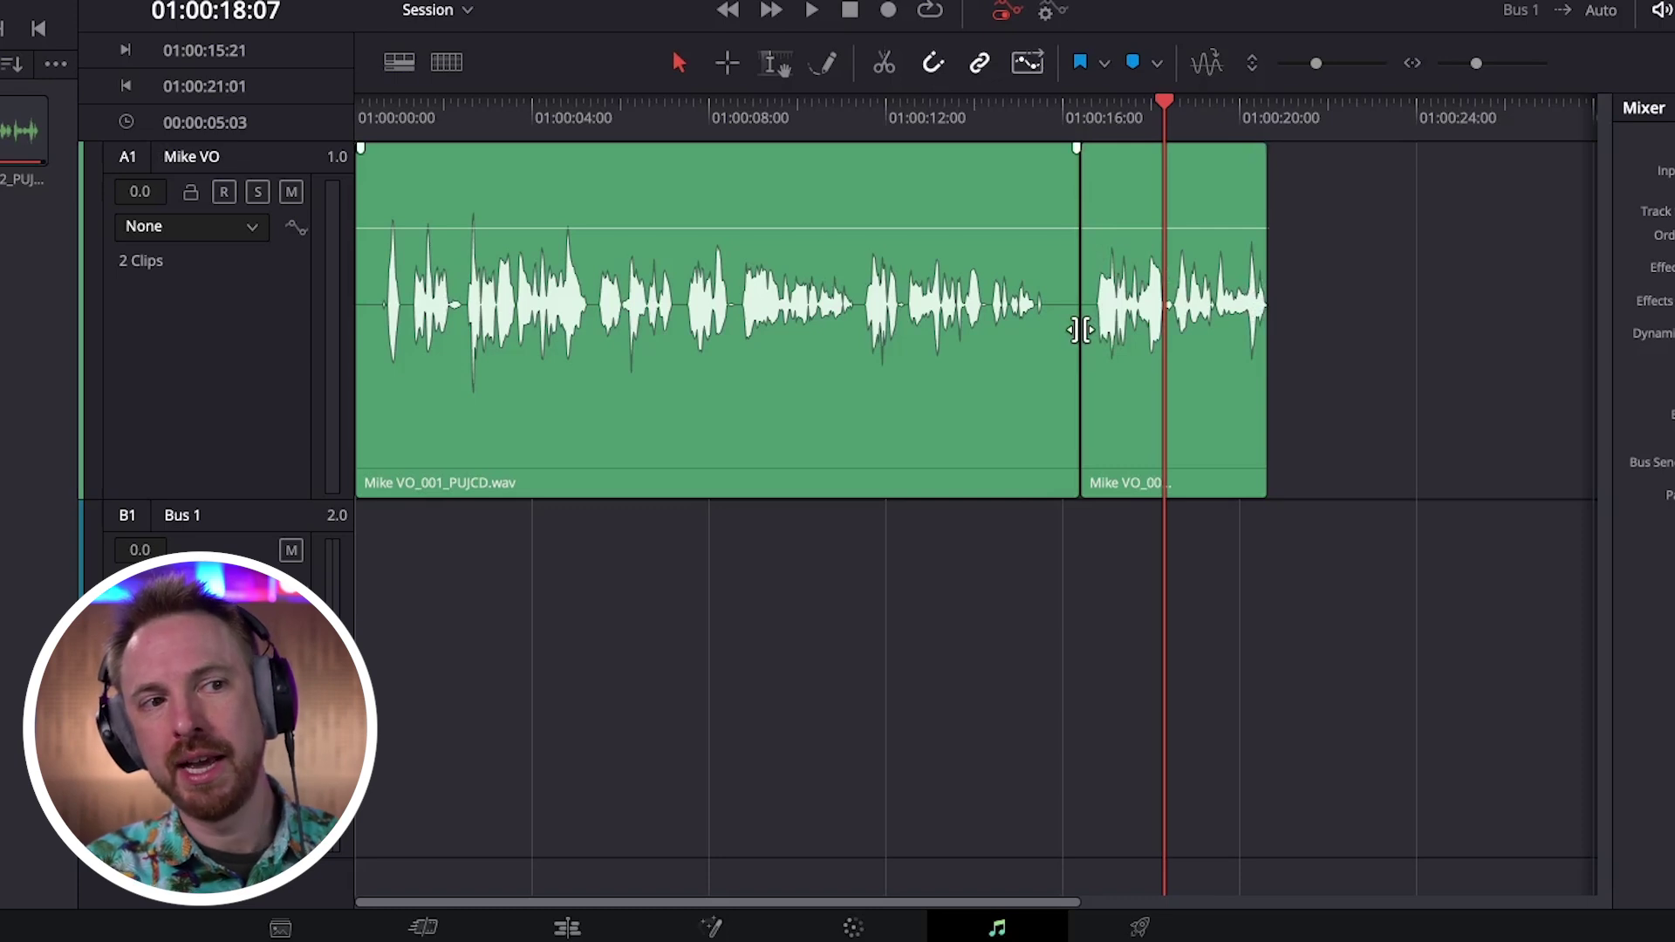
left_click_drag(1080, 330, 1037, 332)
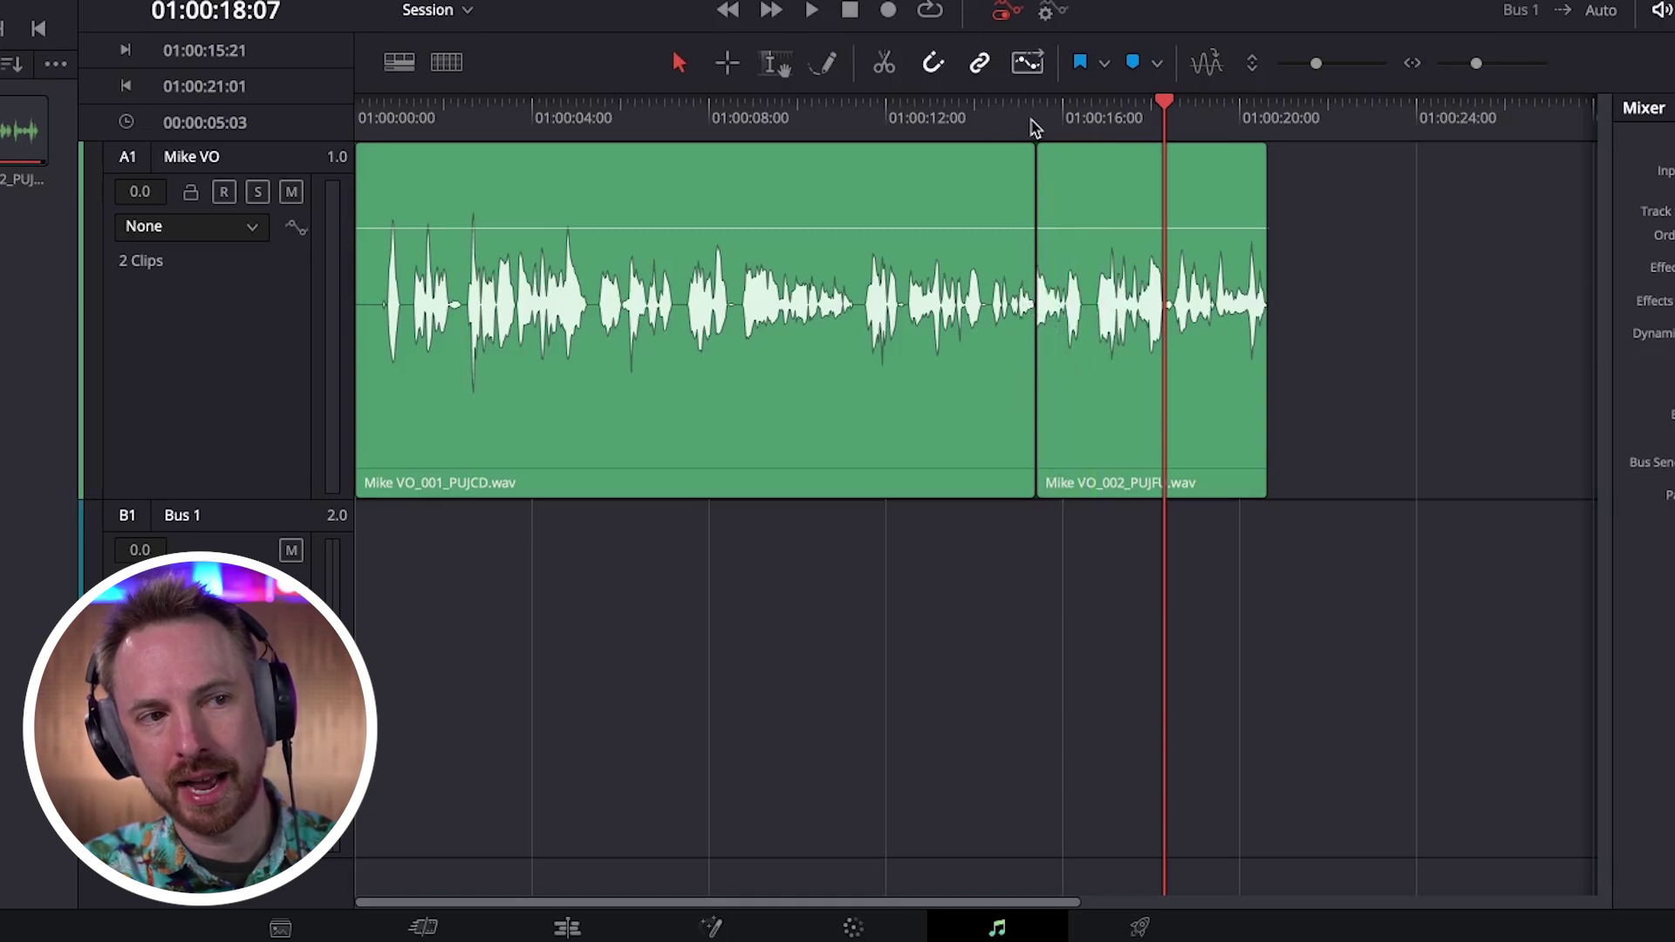
left_click(1033, 129)
key("space")
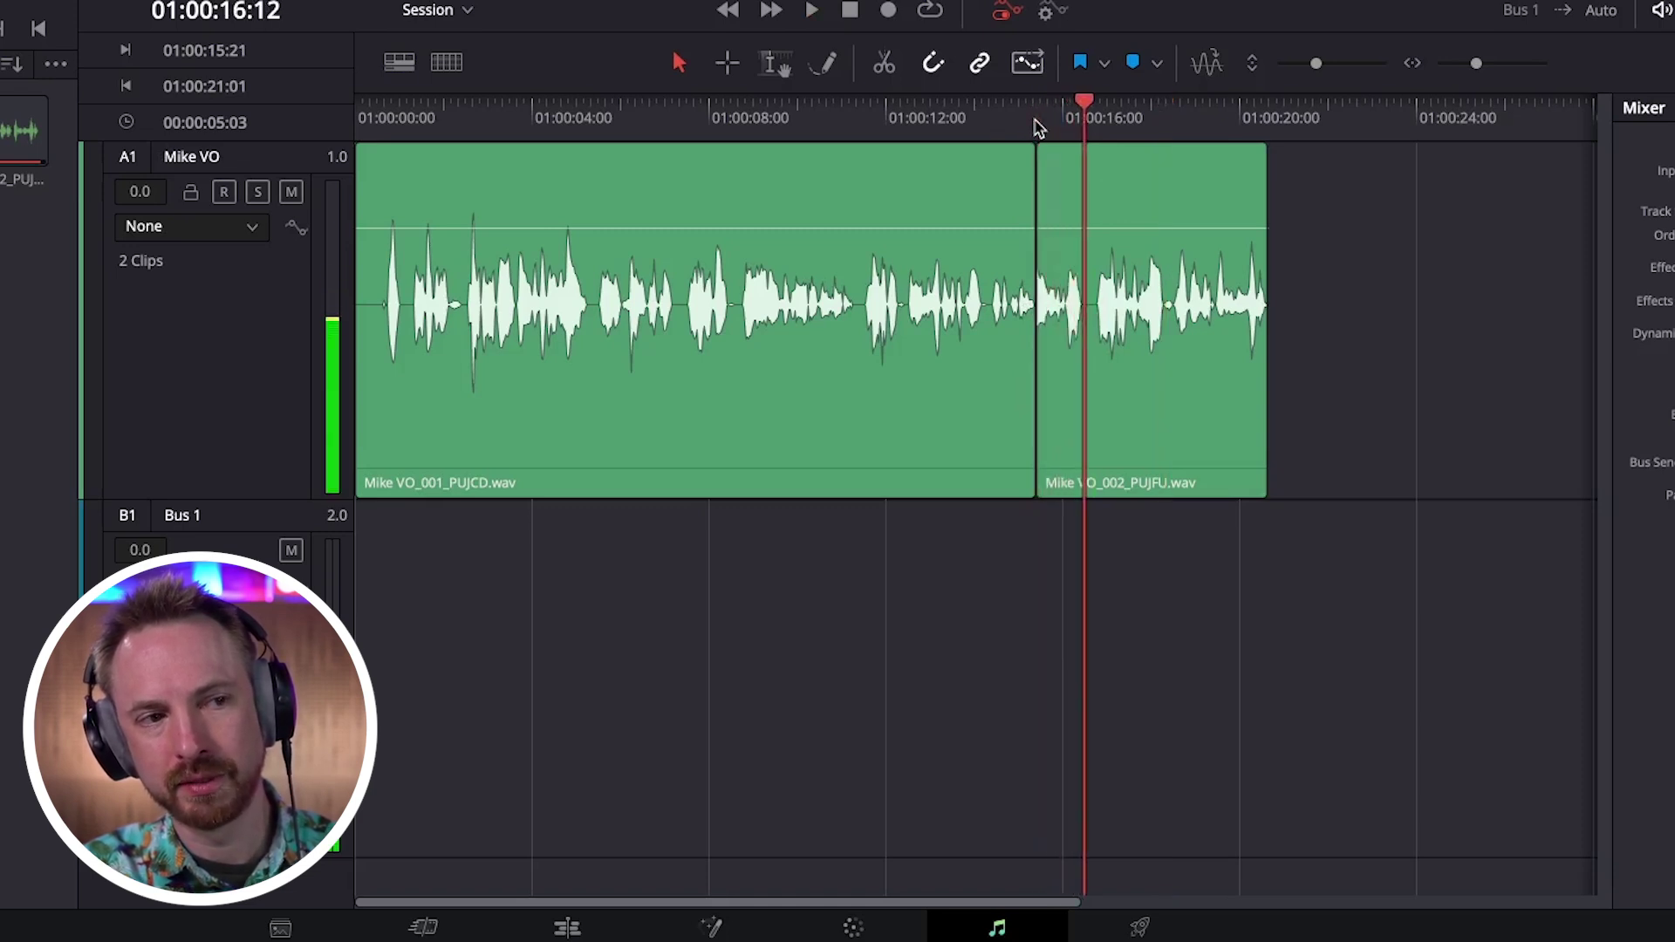
key("space")
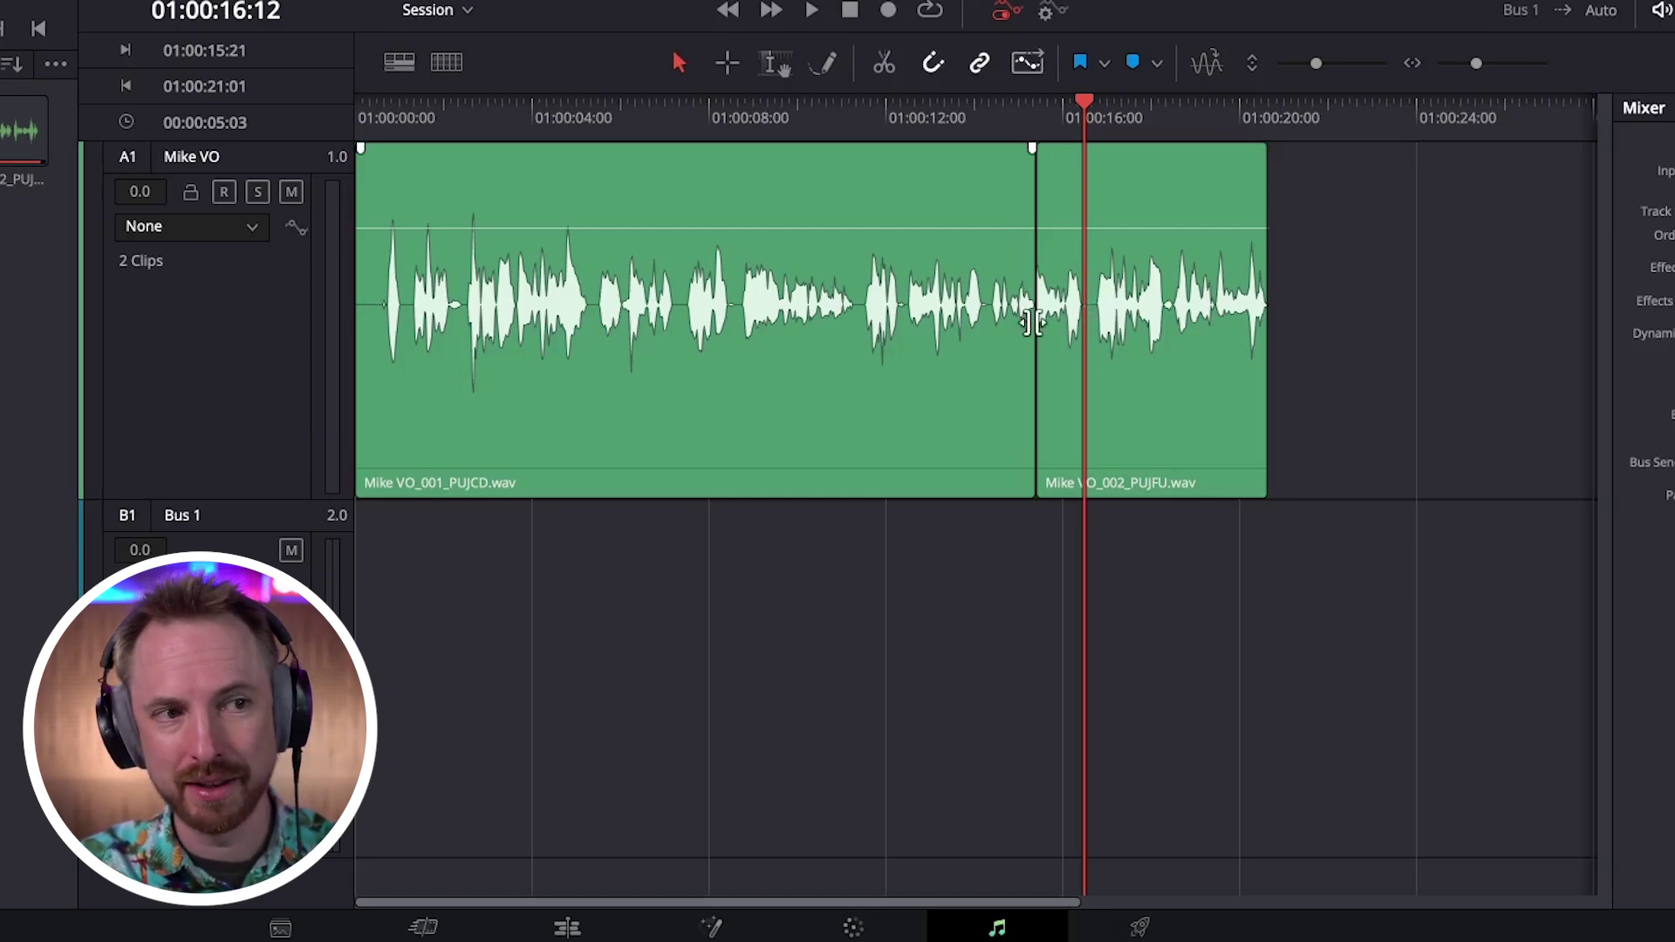
left_click_drag(1035, 318, 1082, 325)
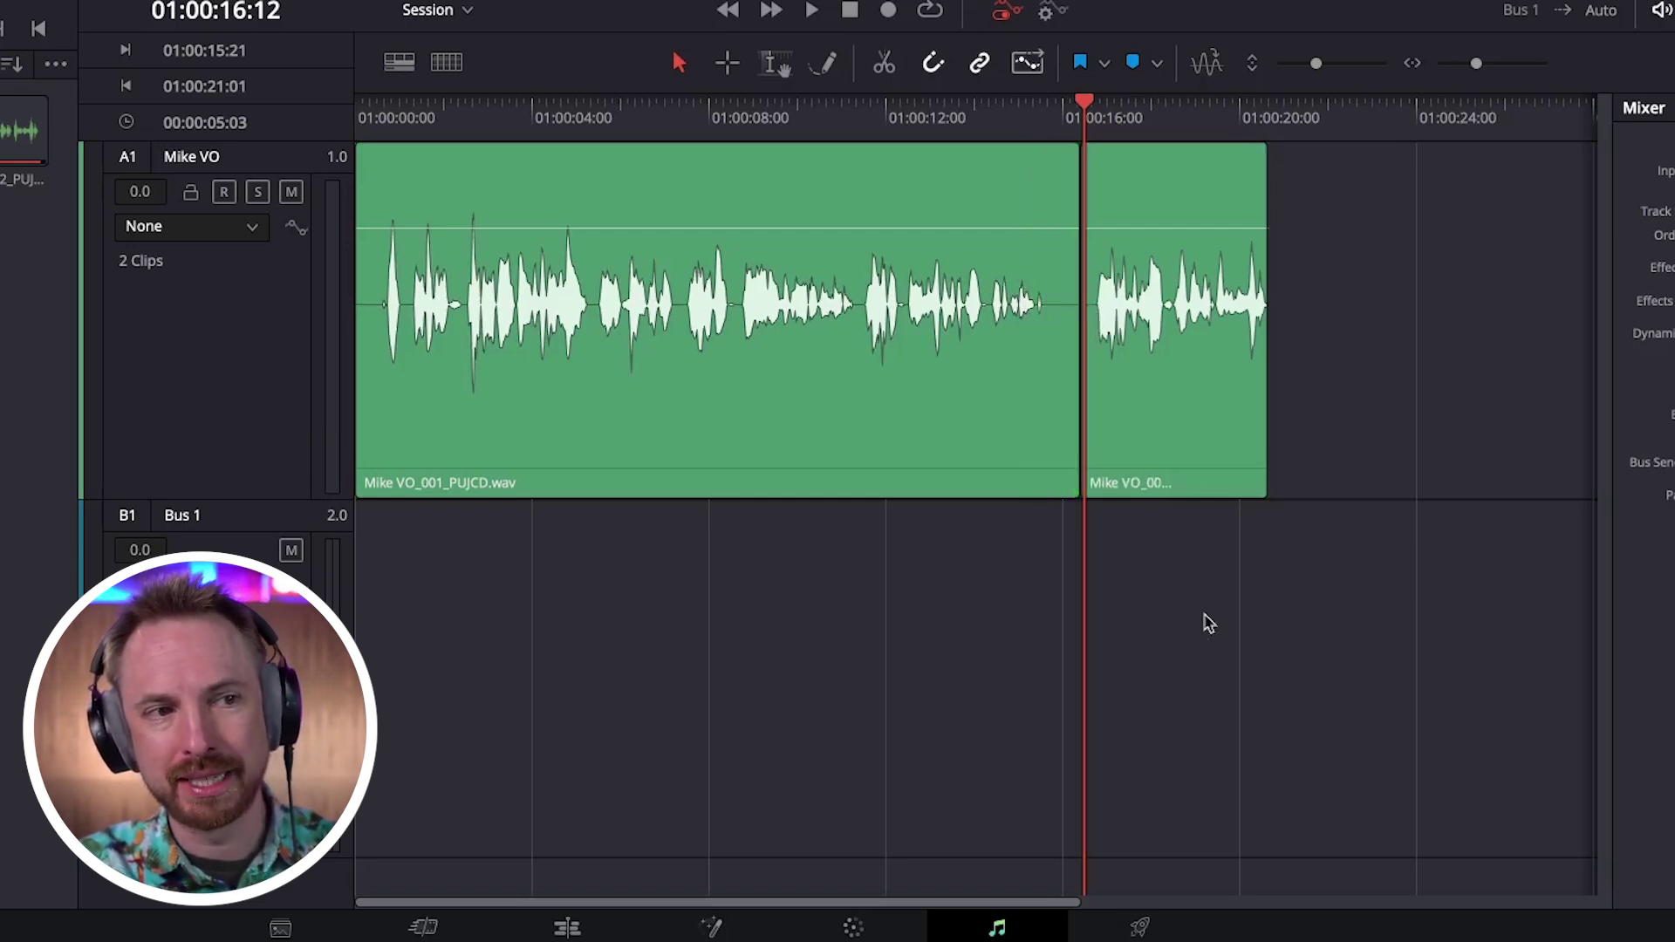
Step: With snapping off, move the second clip earlier to just after the first clip's speech, and extend its end to about 01:00:20:03
mouse_move(1124, 173)
left_mouse_down()
mouse_move(1088, 172)
mouse_move(1125, 174)
left_mouse_up()
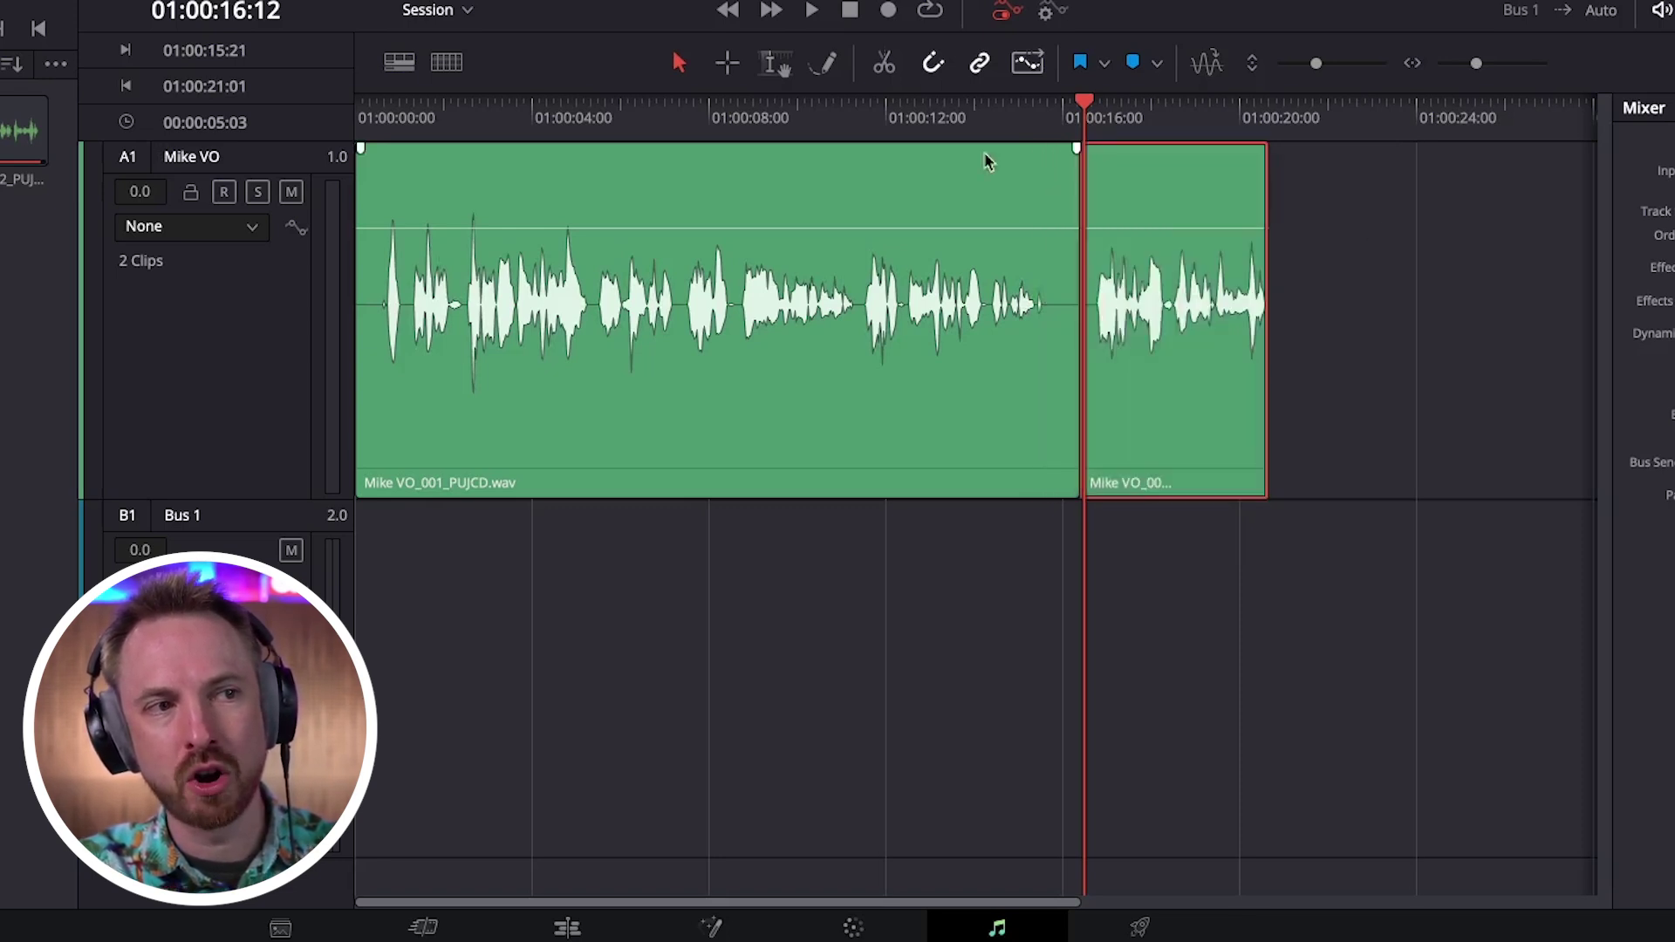
left_click(935, 65)
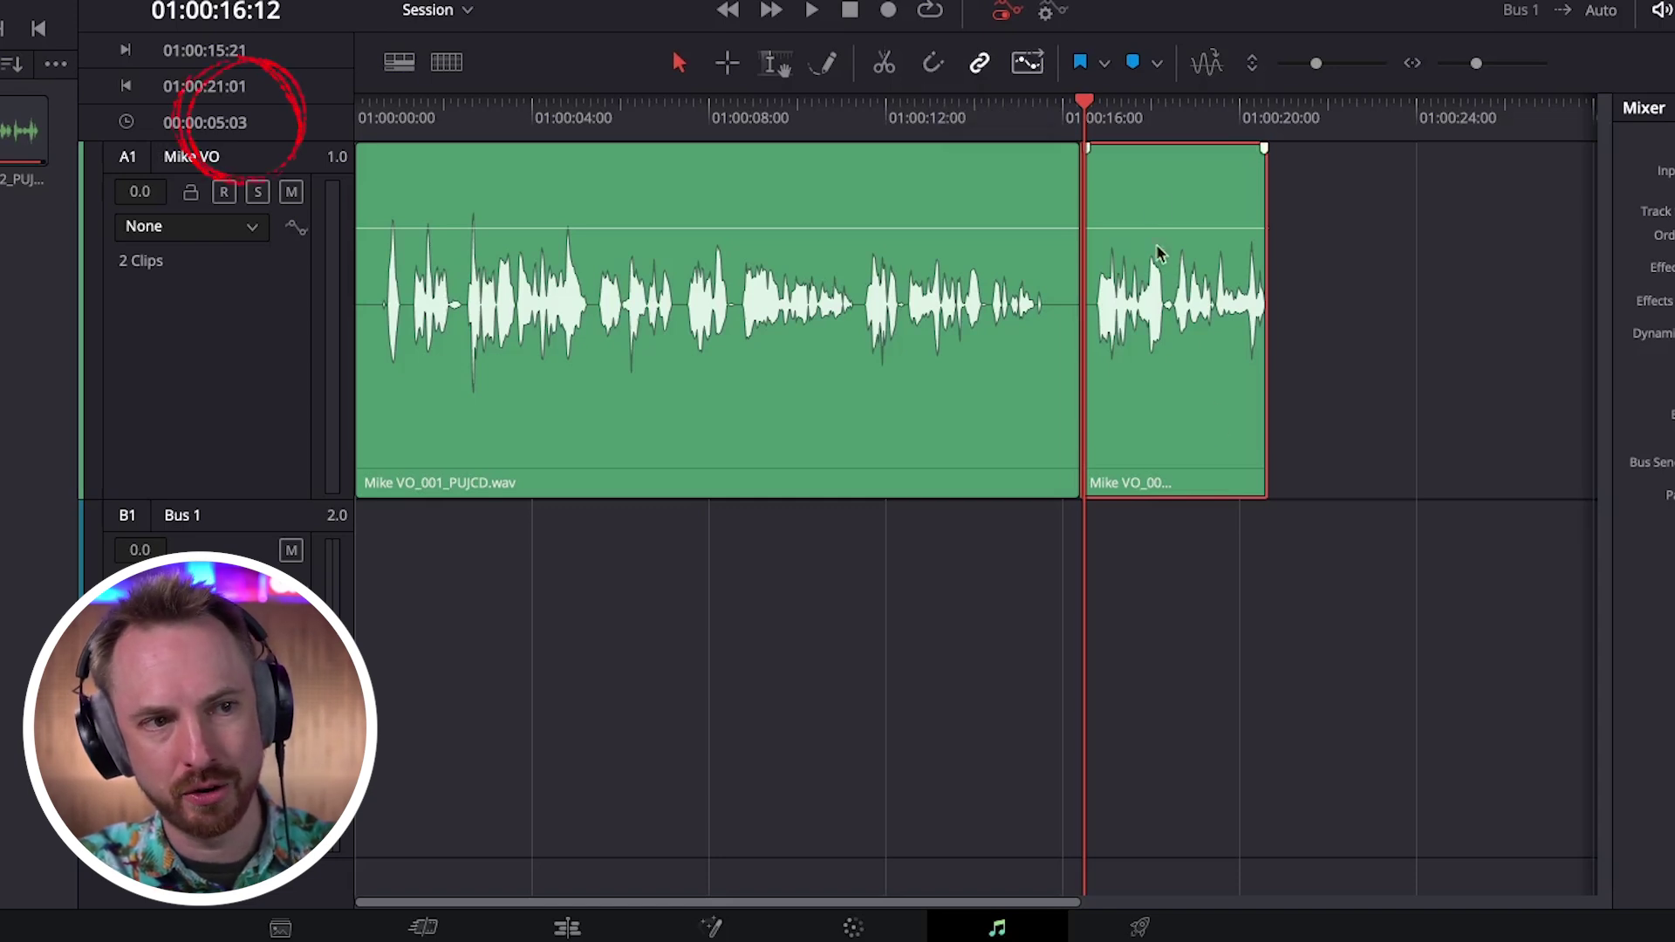
left_click_drag(1155, 254, 1113, 188)
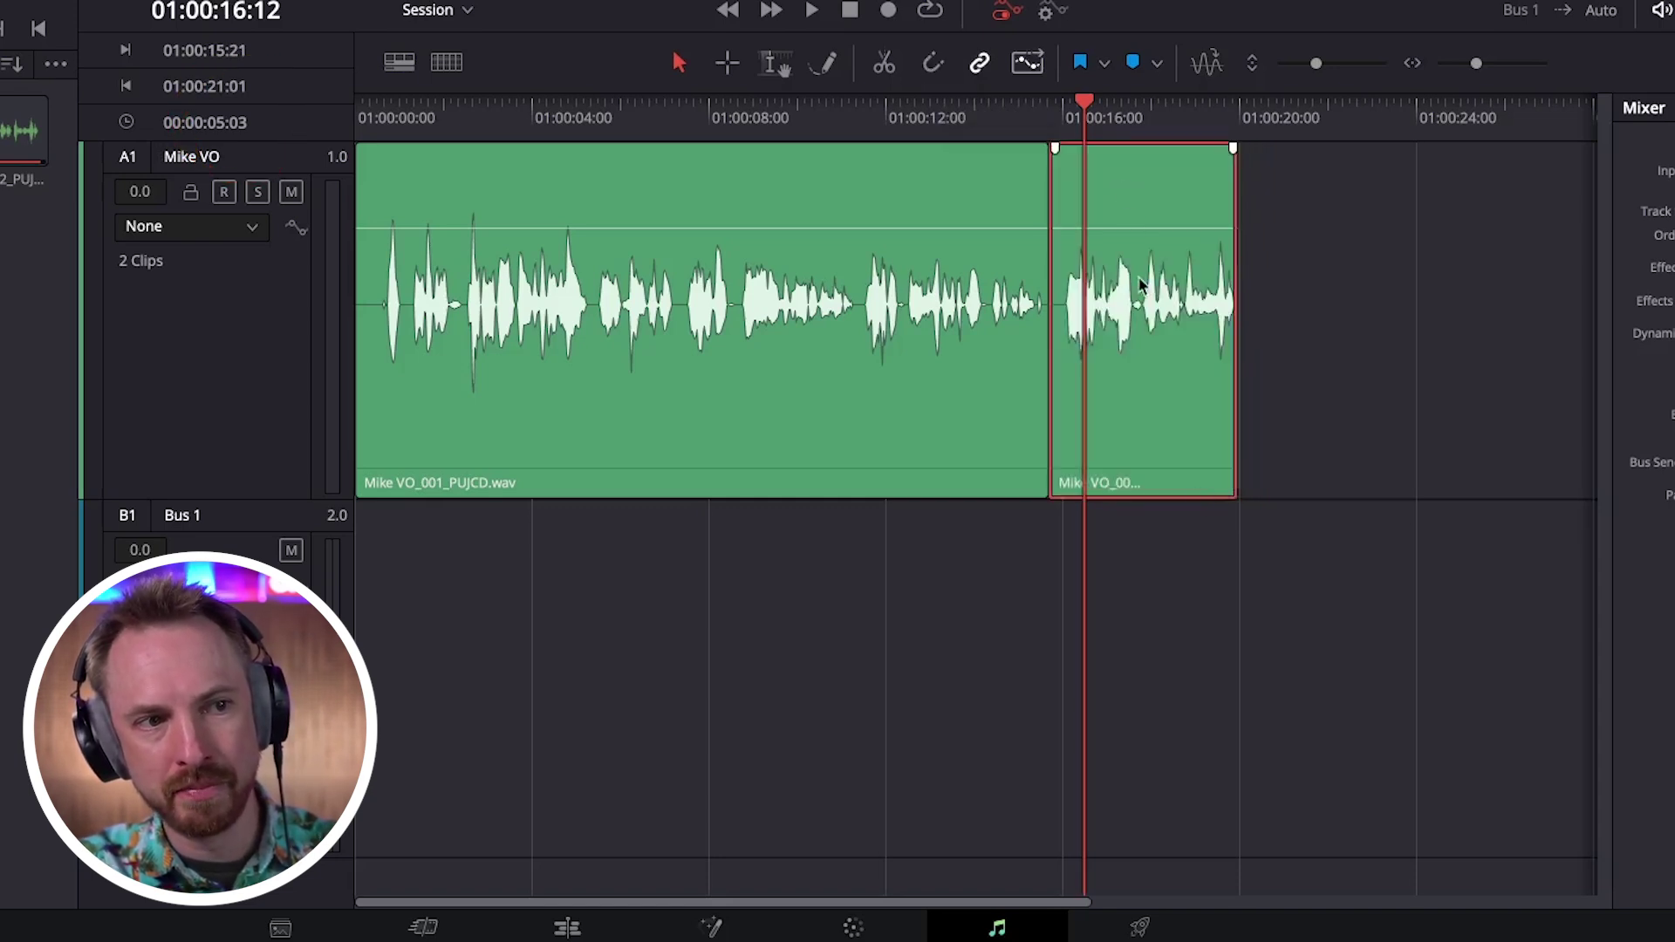
left_click_drag(1058, 307, 1127, 307)
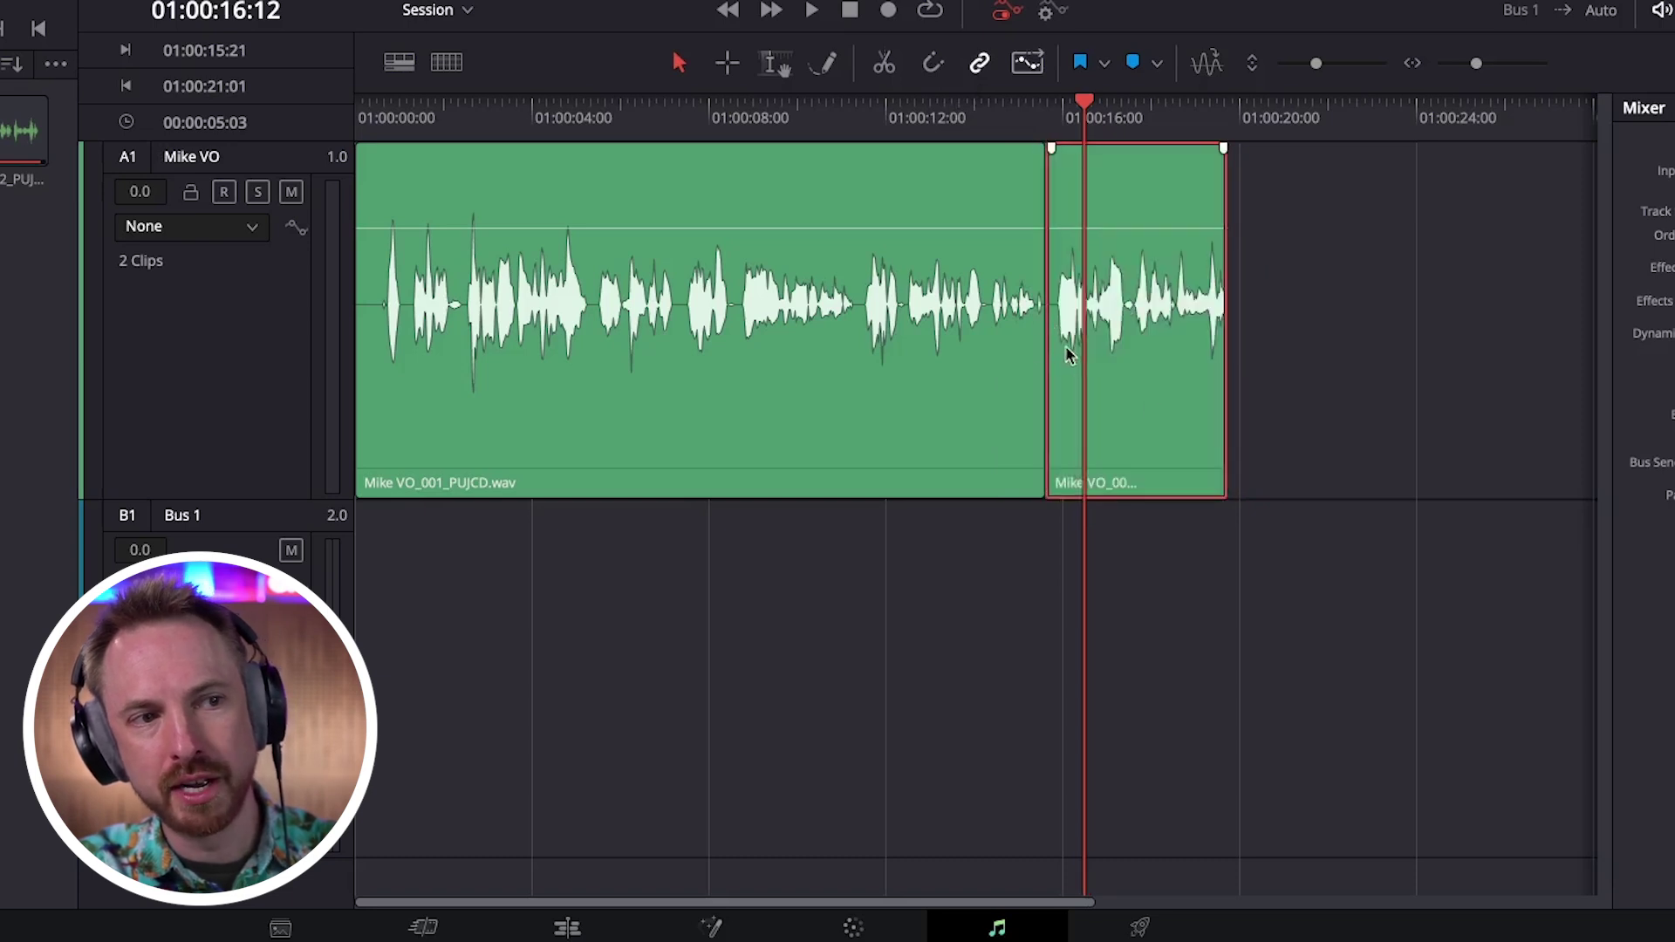
left_click(1335, 316)
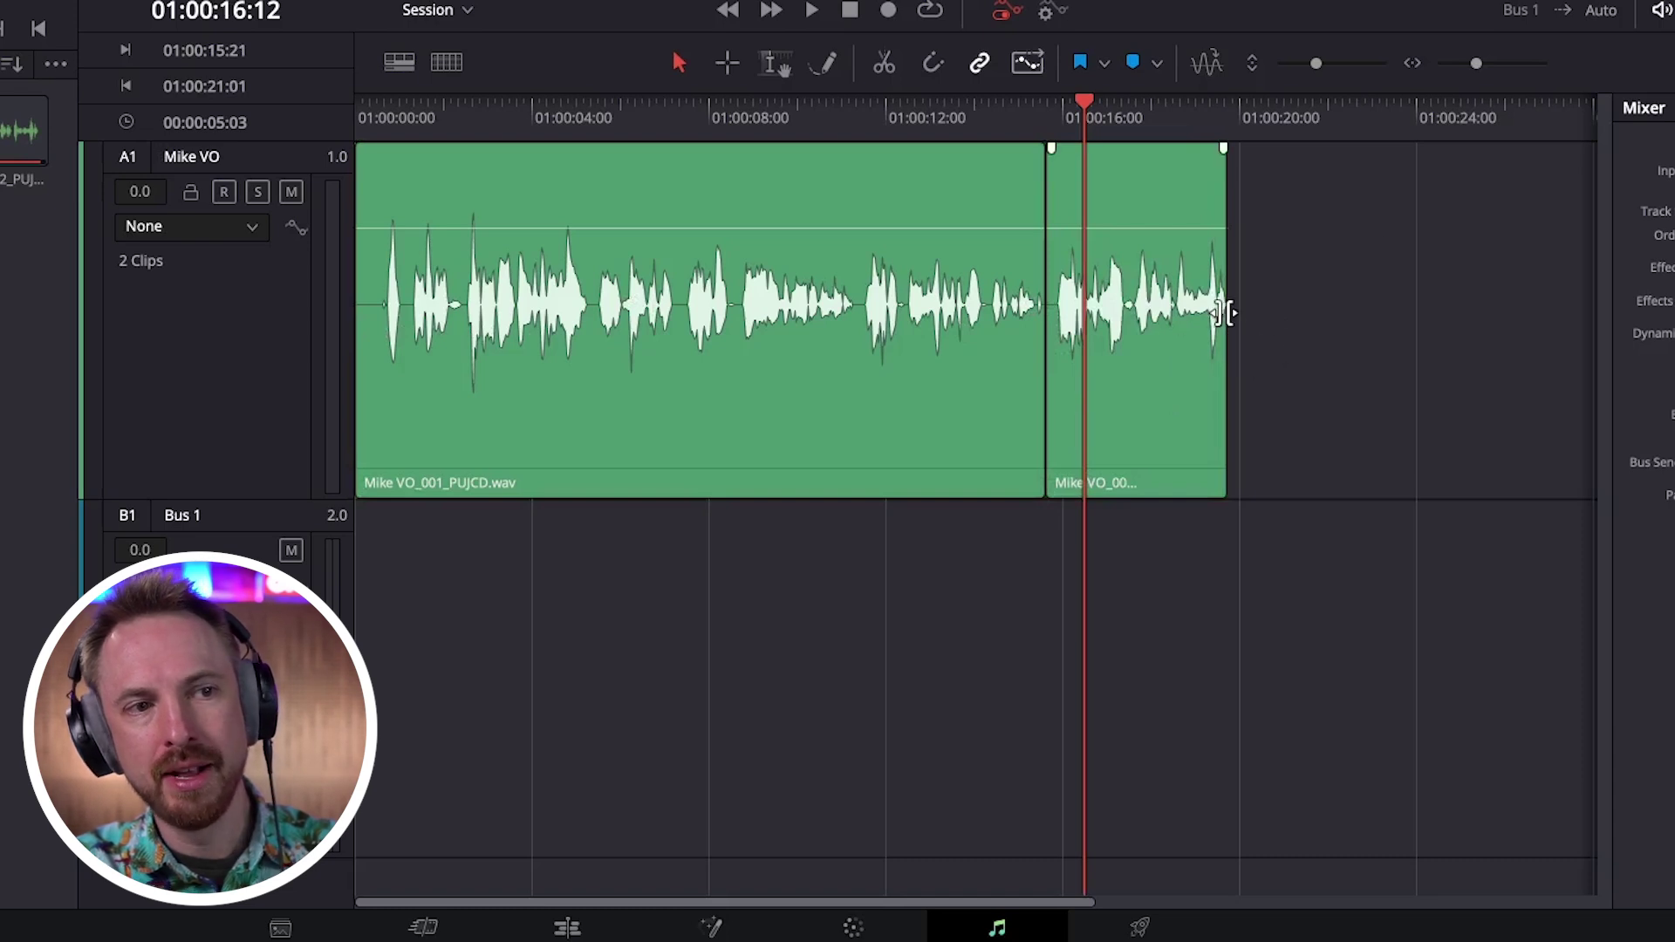
left_click_drag(1219, 314, 1315, 300)
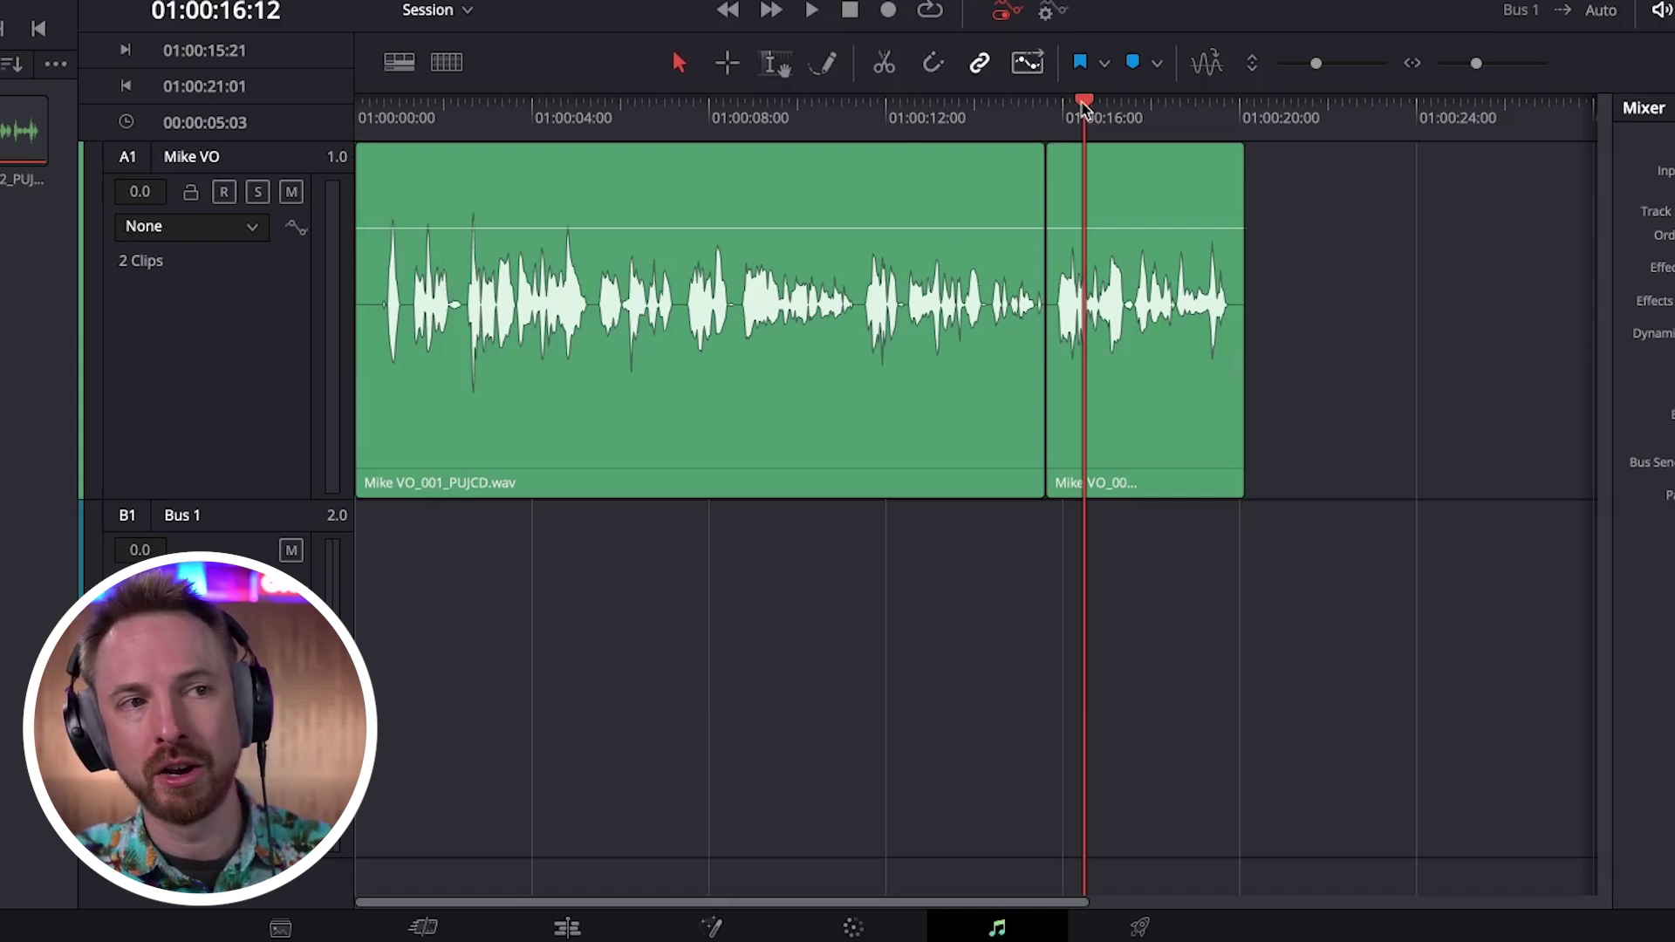
Step: Mark an In point at 01:00:00:17, just before the first word of the voice-over
left_click_drag(1084, 106, 388, 136)
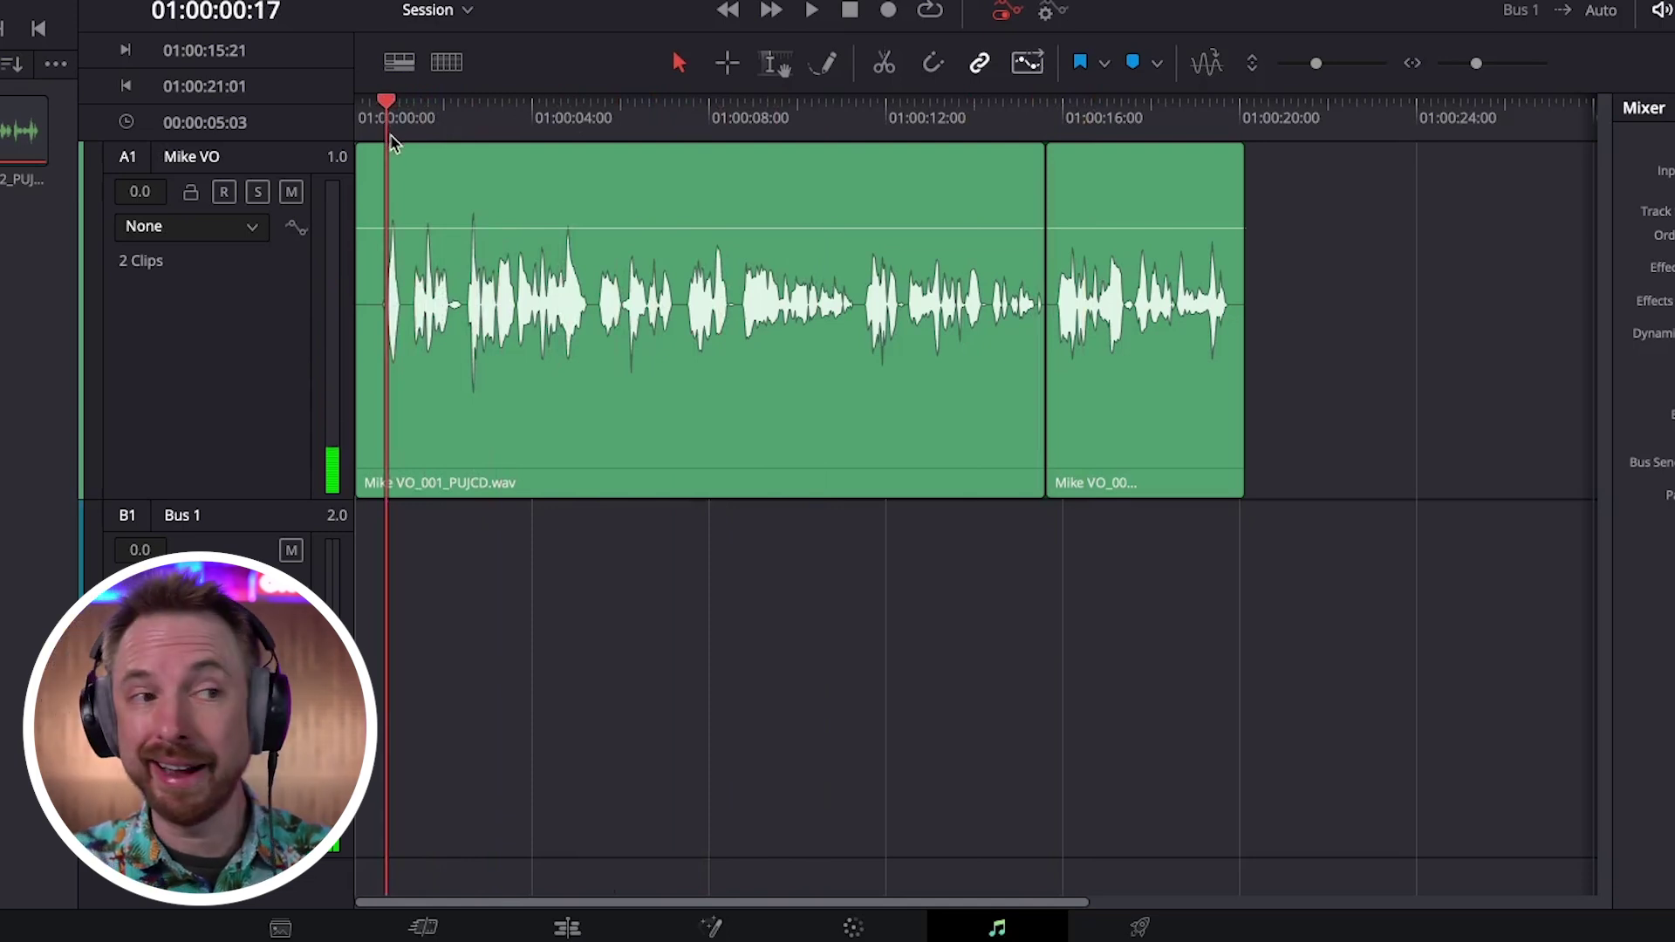
key("i")
key("space")
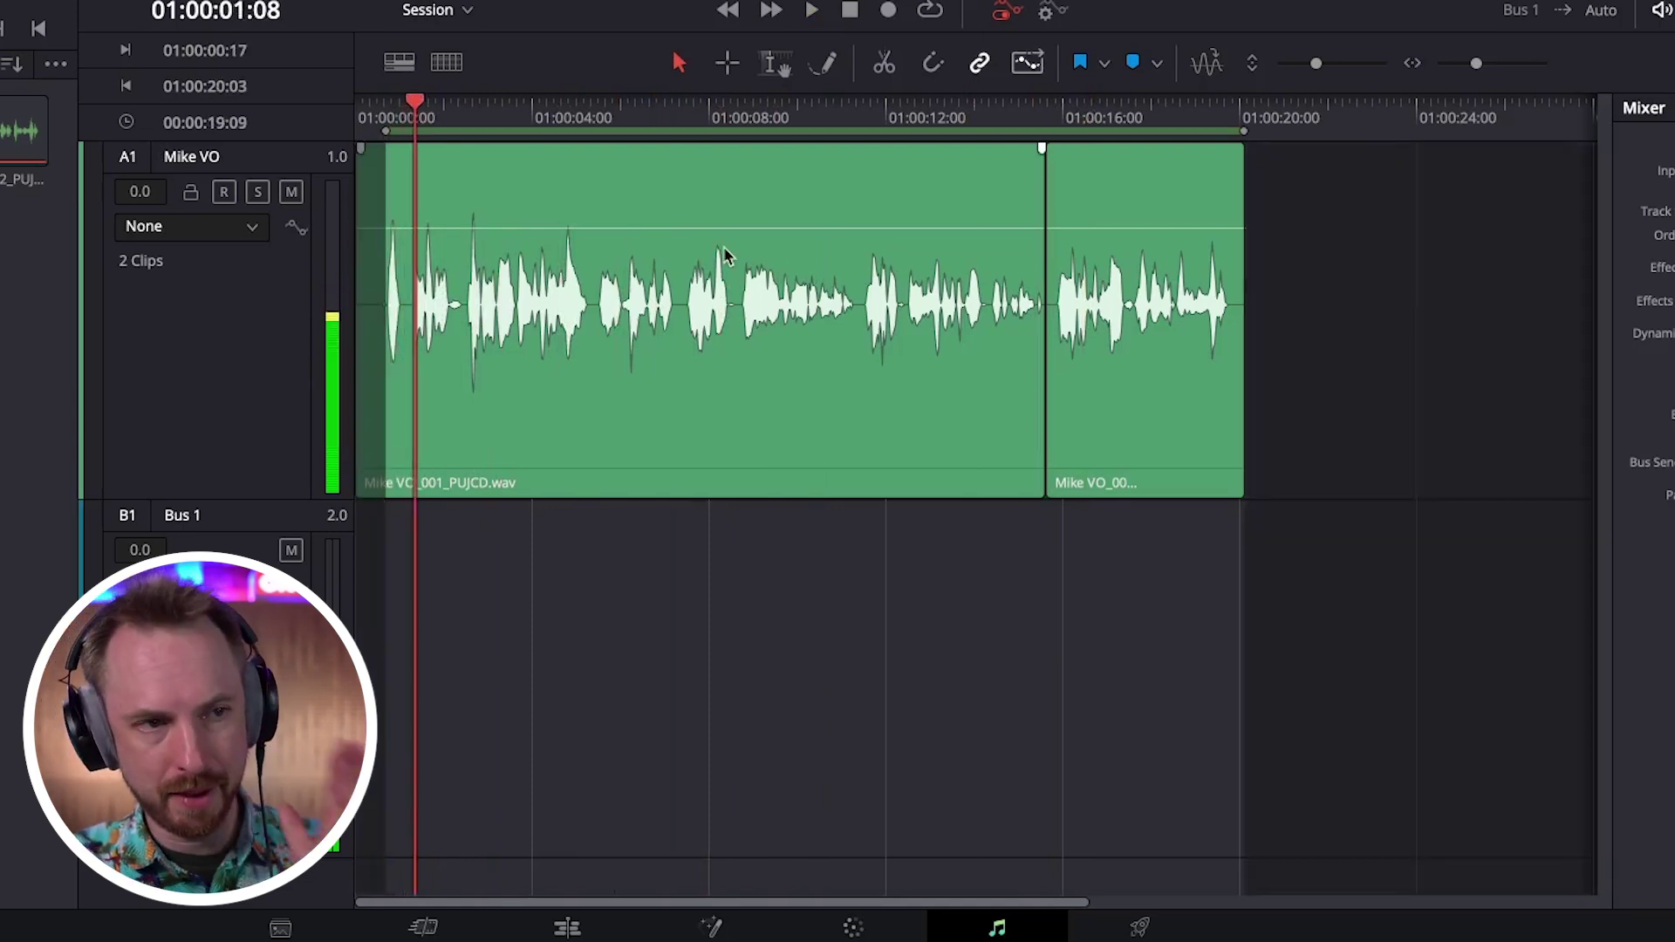
Step: Mark an Out point at 01:00:19:16, just after the last word of the second clip
left_click_drag(1186, 122, 1221, 122)
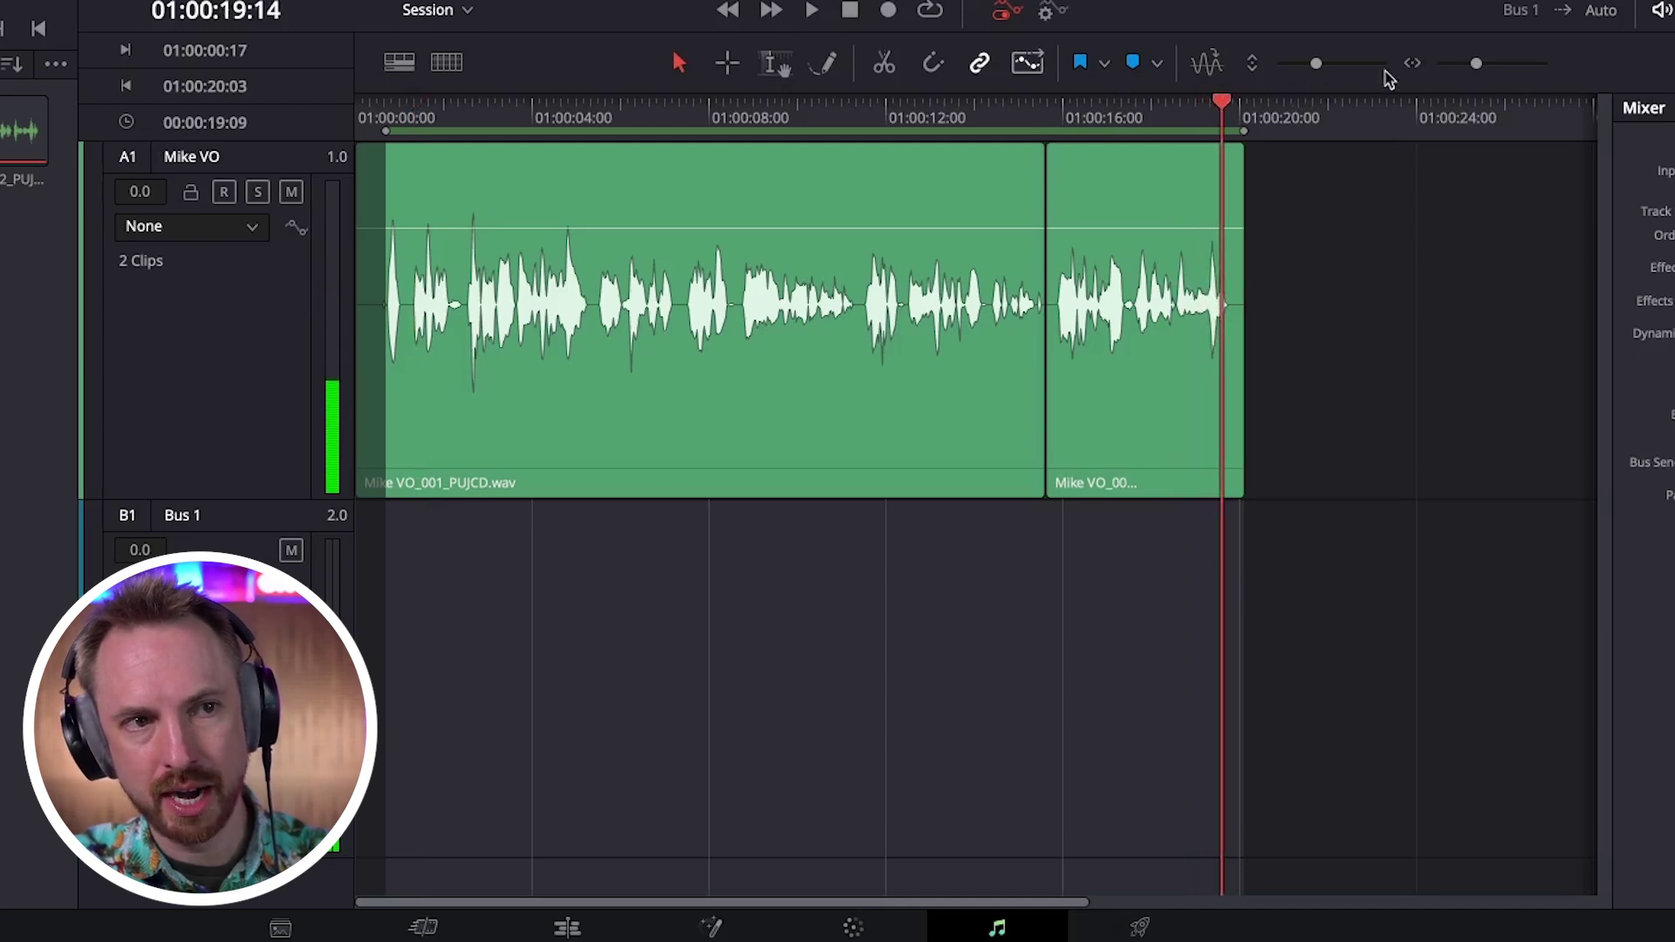
left_click_drag(1475, 63, 1500, 65)
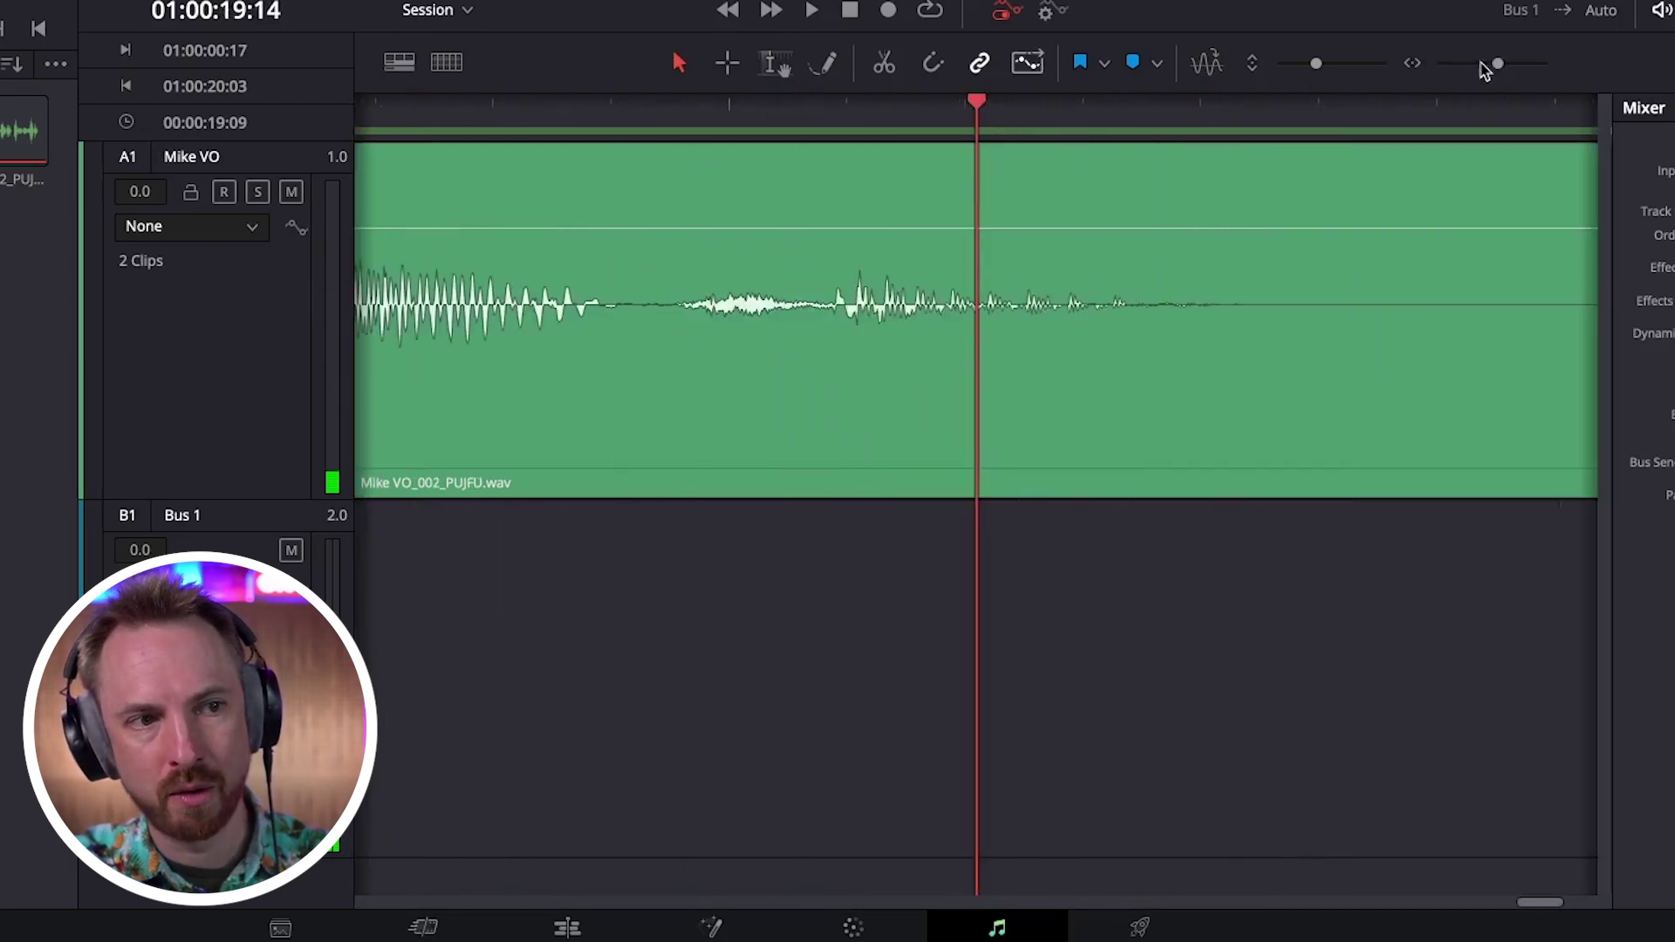
left_click_drag(979, 109, 1279, 111)
key("o")
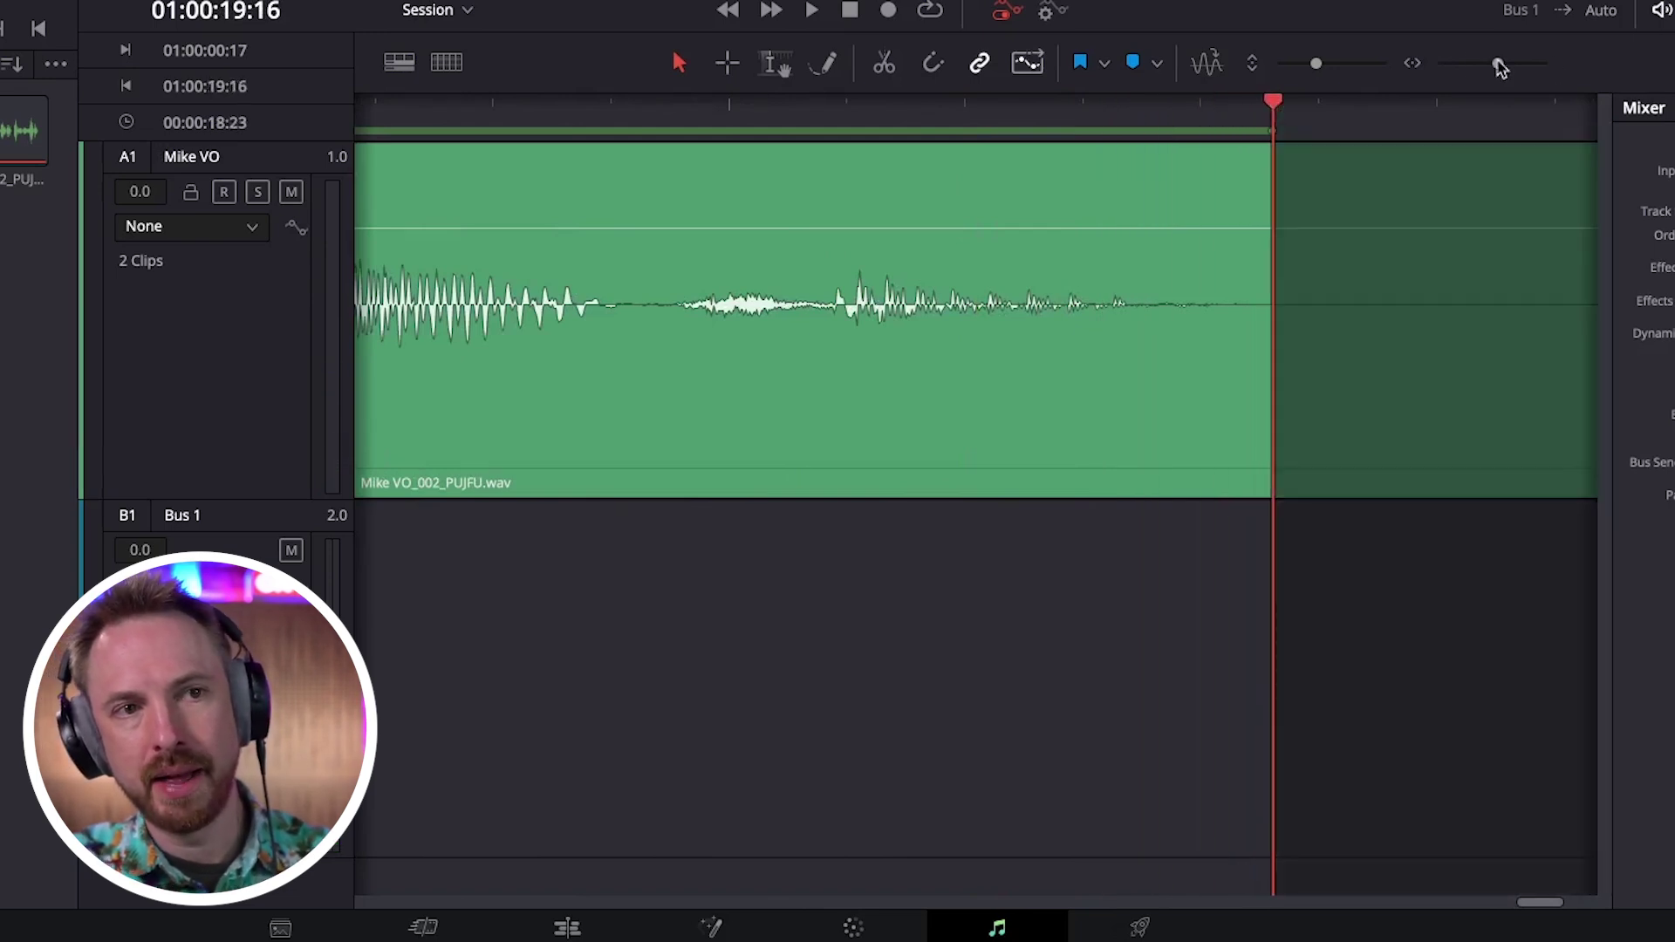
Step: With snapping on, trim the first clip's start to the In point and the second clip's end to the Out point
left_click_drag(1486, 68, 1474, 70)
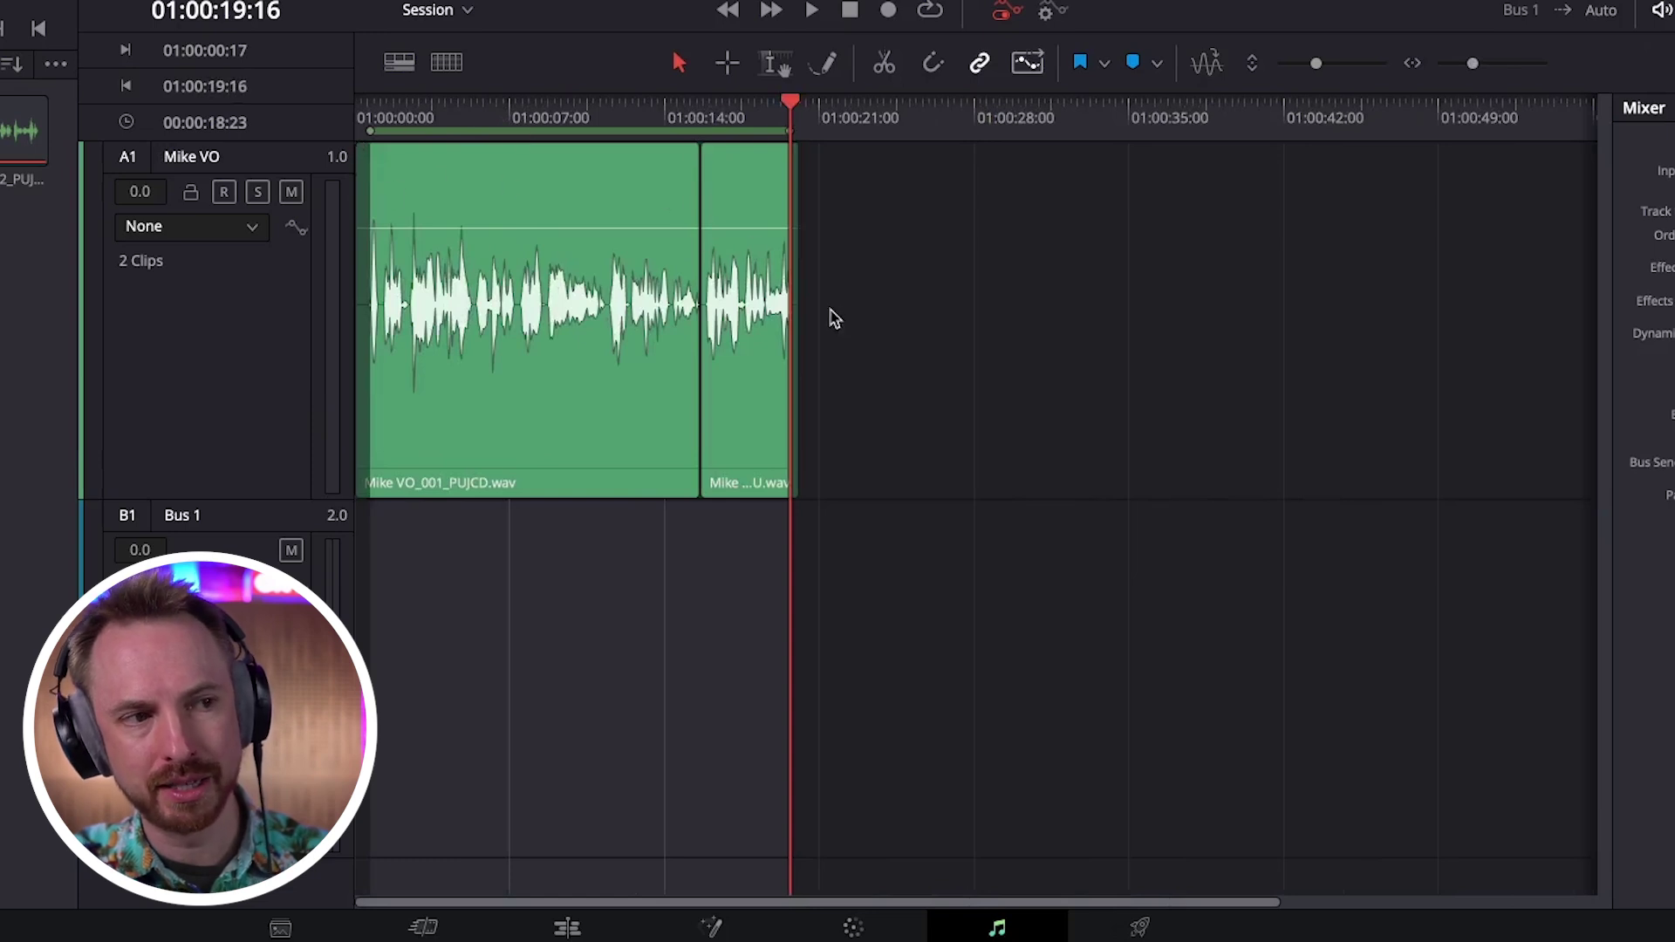
left_click_drag(1483, 65, 1487, 66)
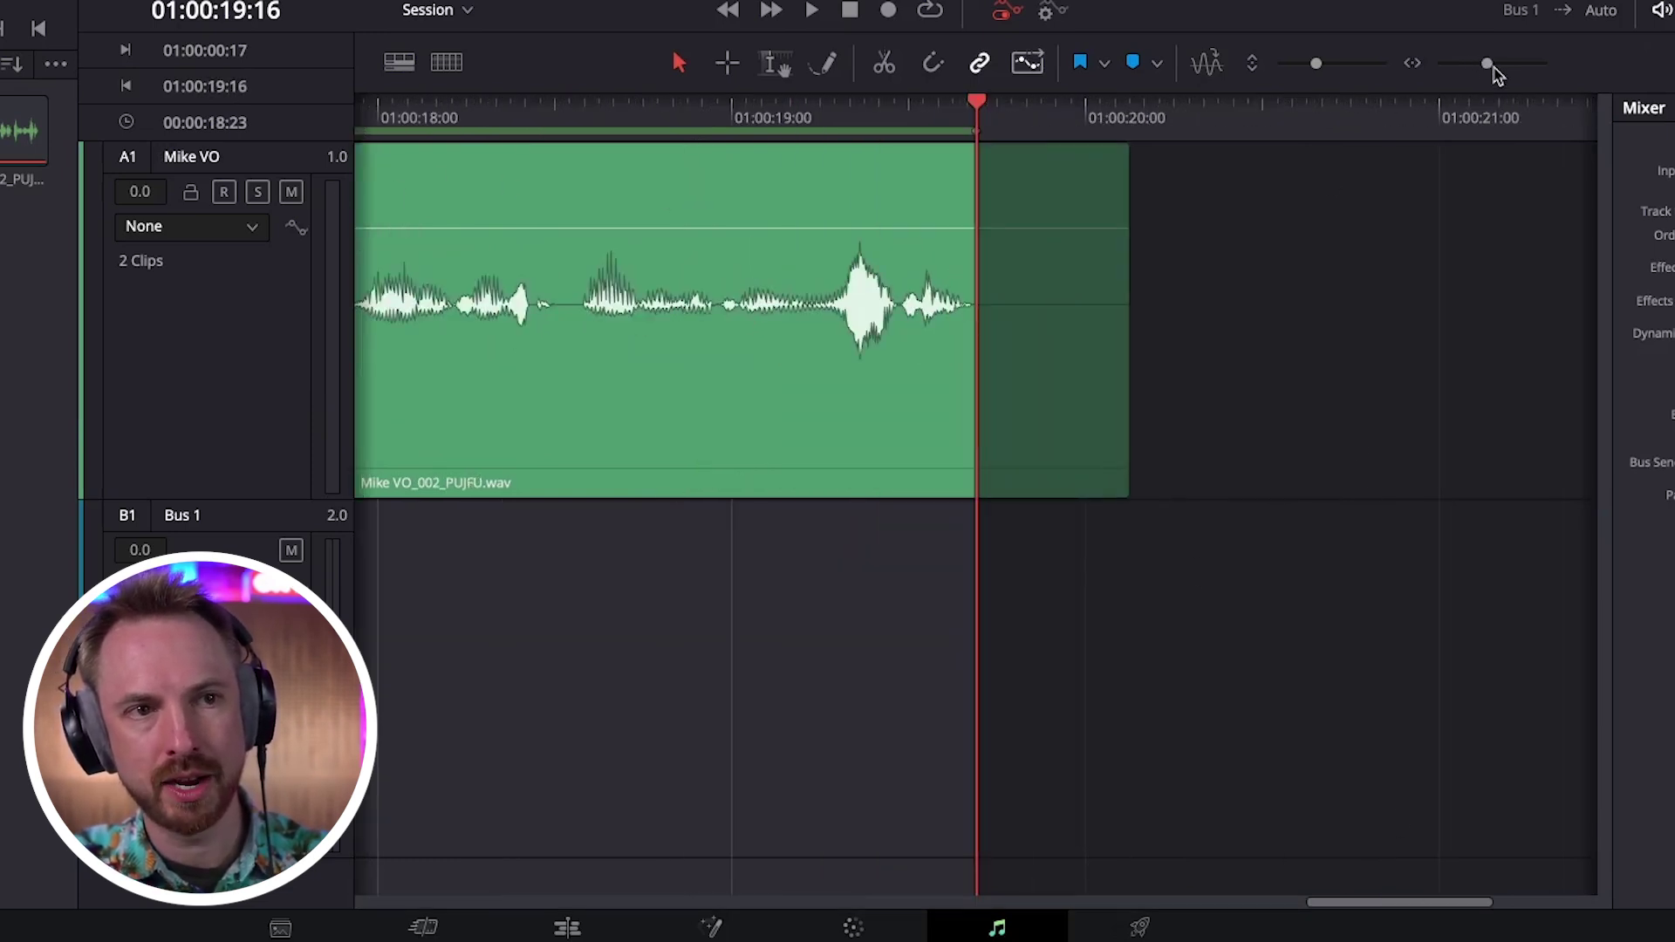
left_click_drag(1486, 66, 1482, 66)
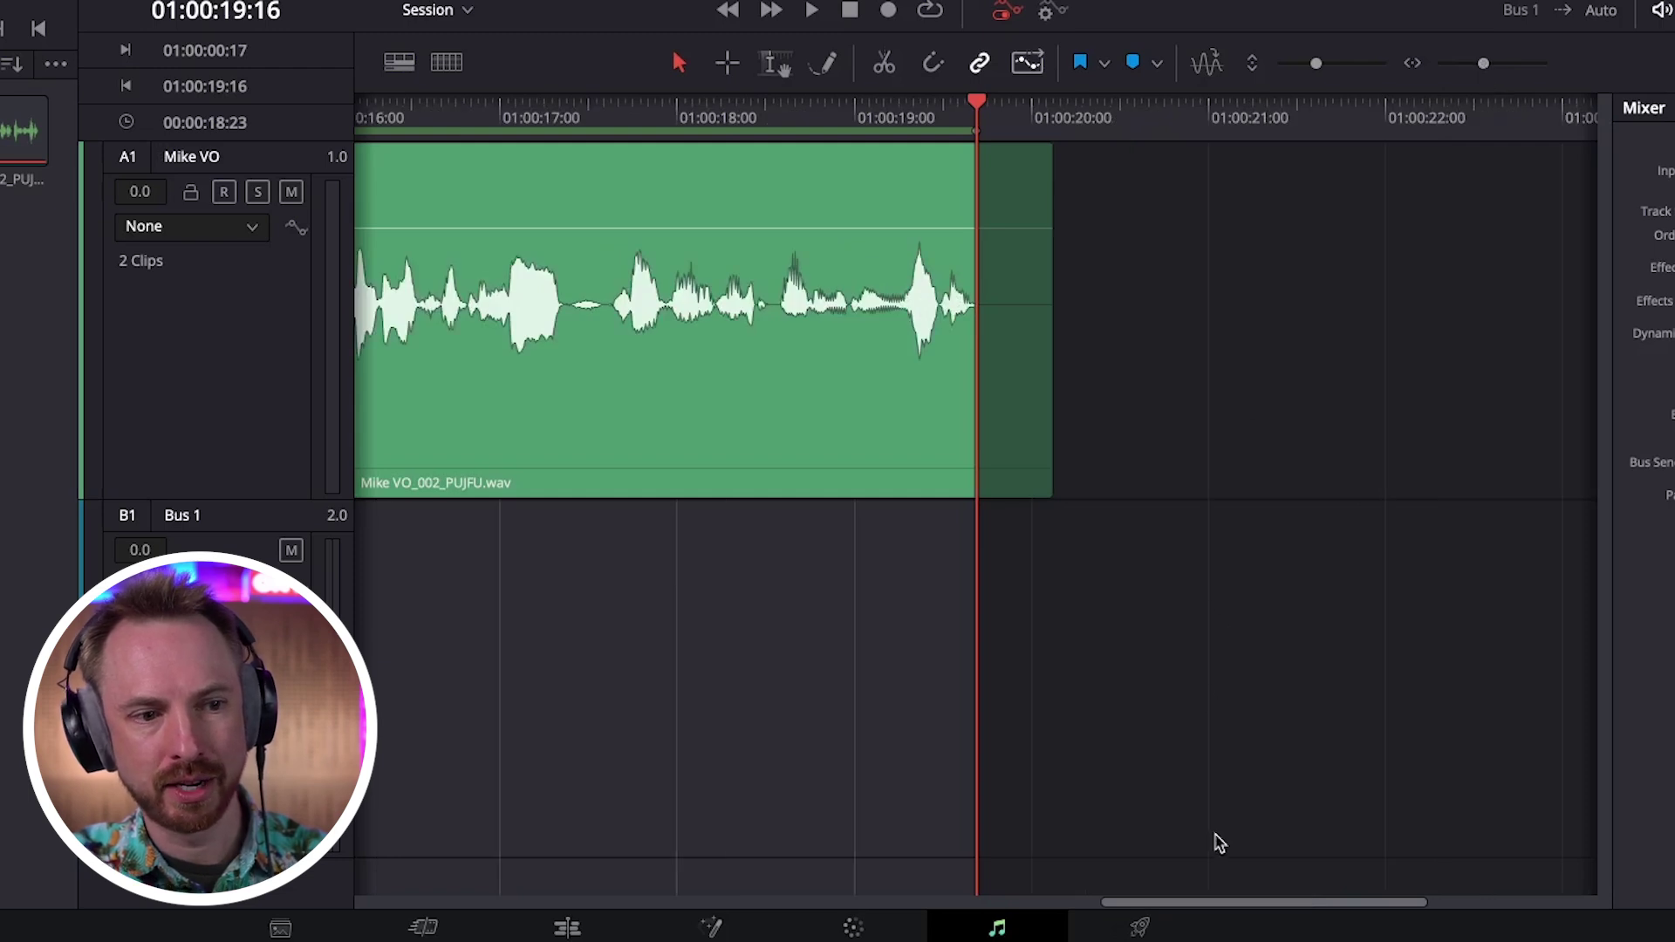
left_click_drag(1209, 907, 382, 910)
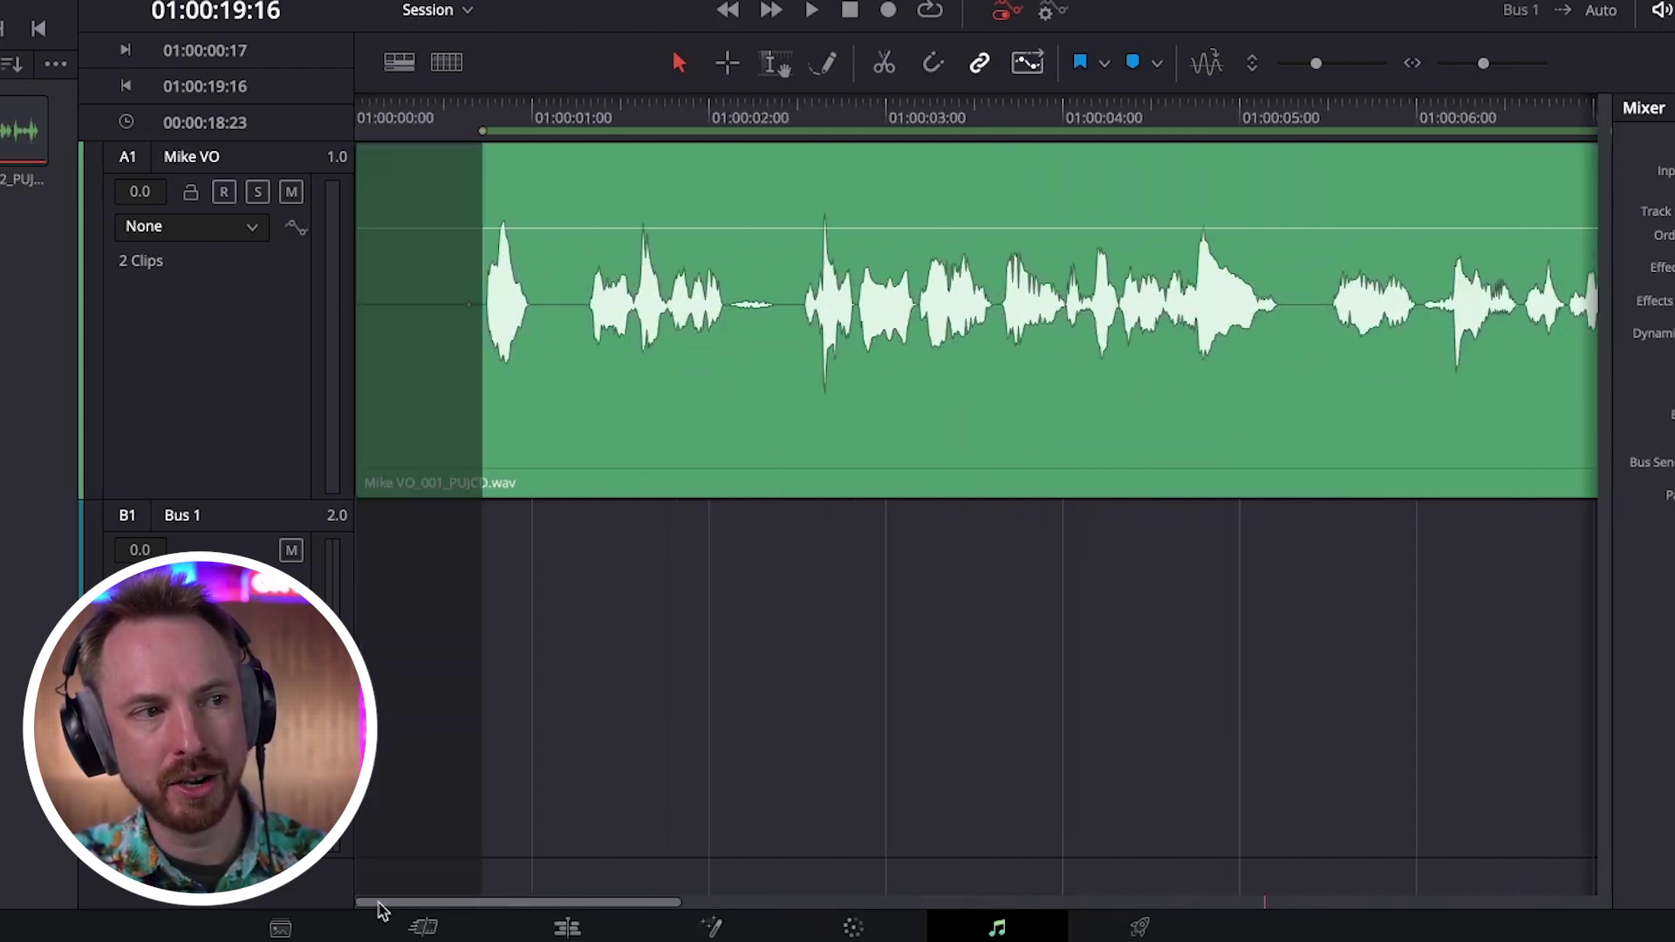
left_click(932, 65)
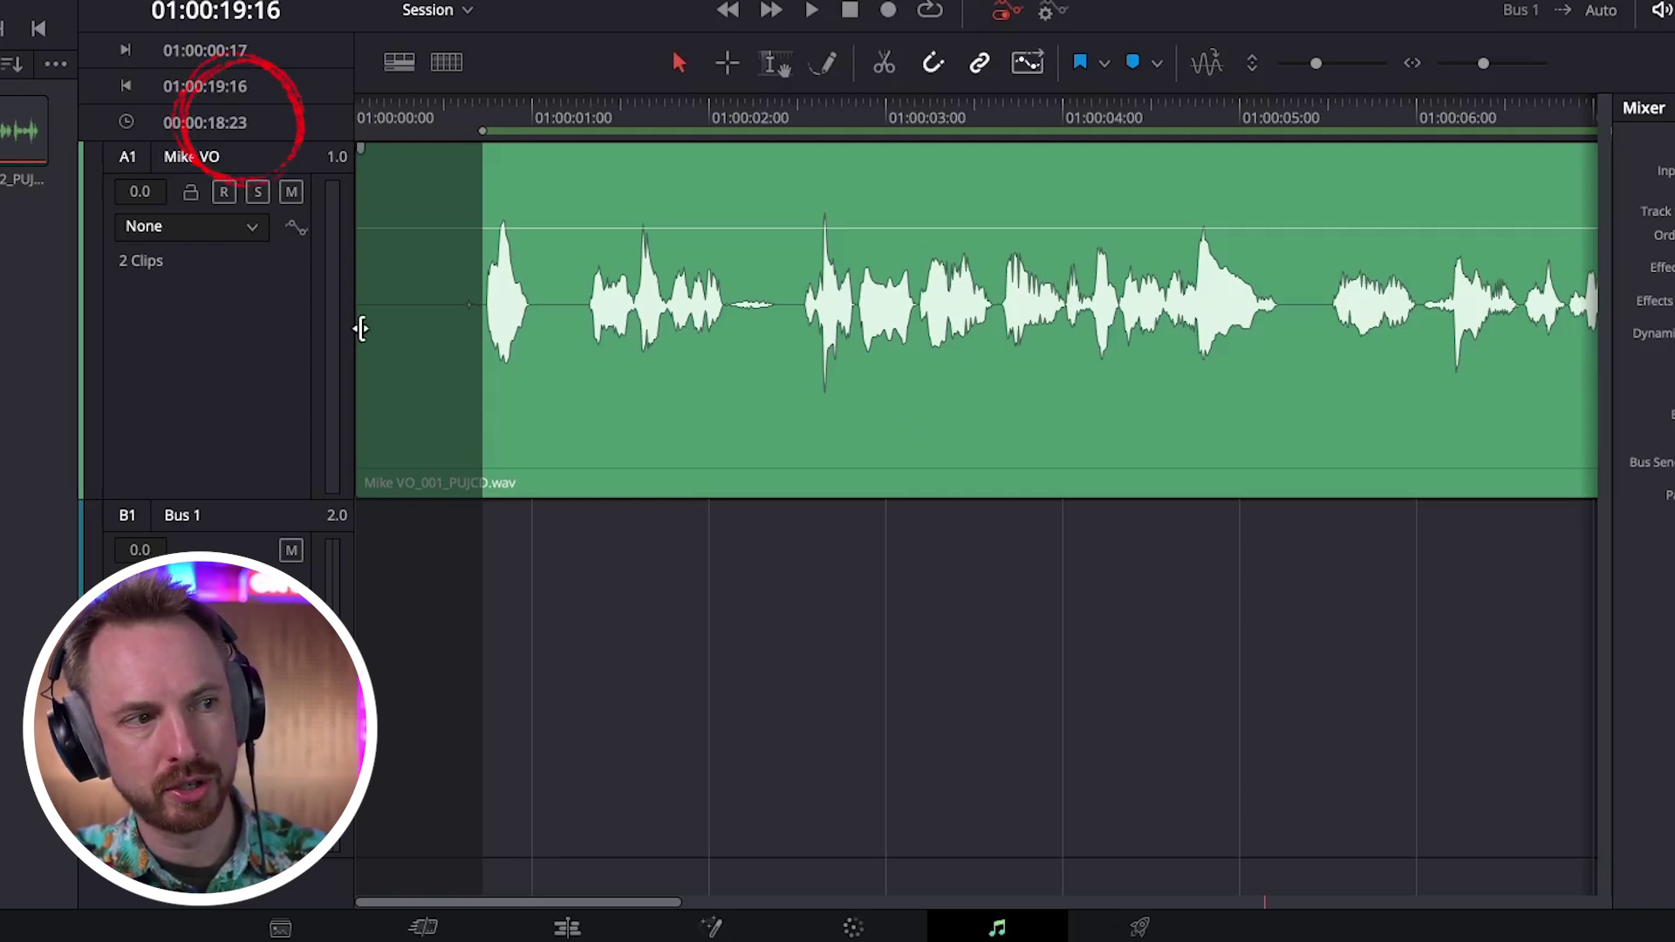
left_click_drag(360, 336, 487, 321)
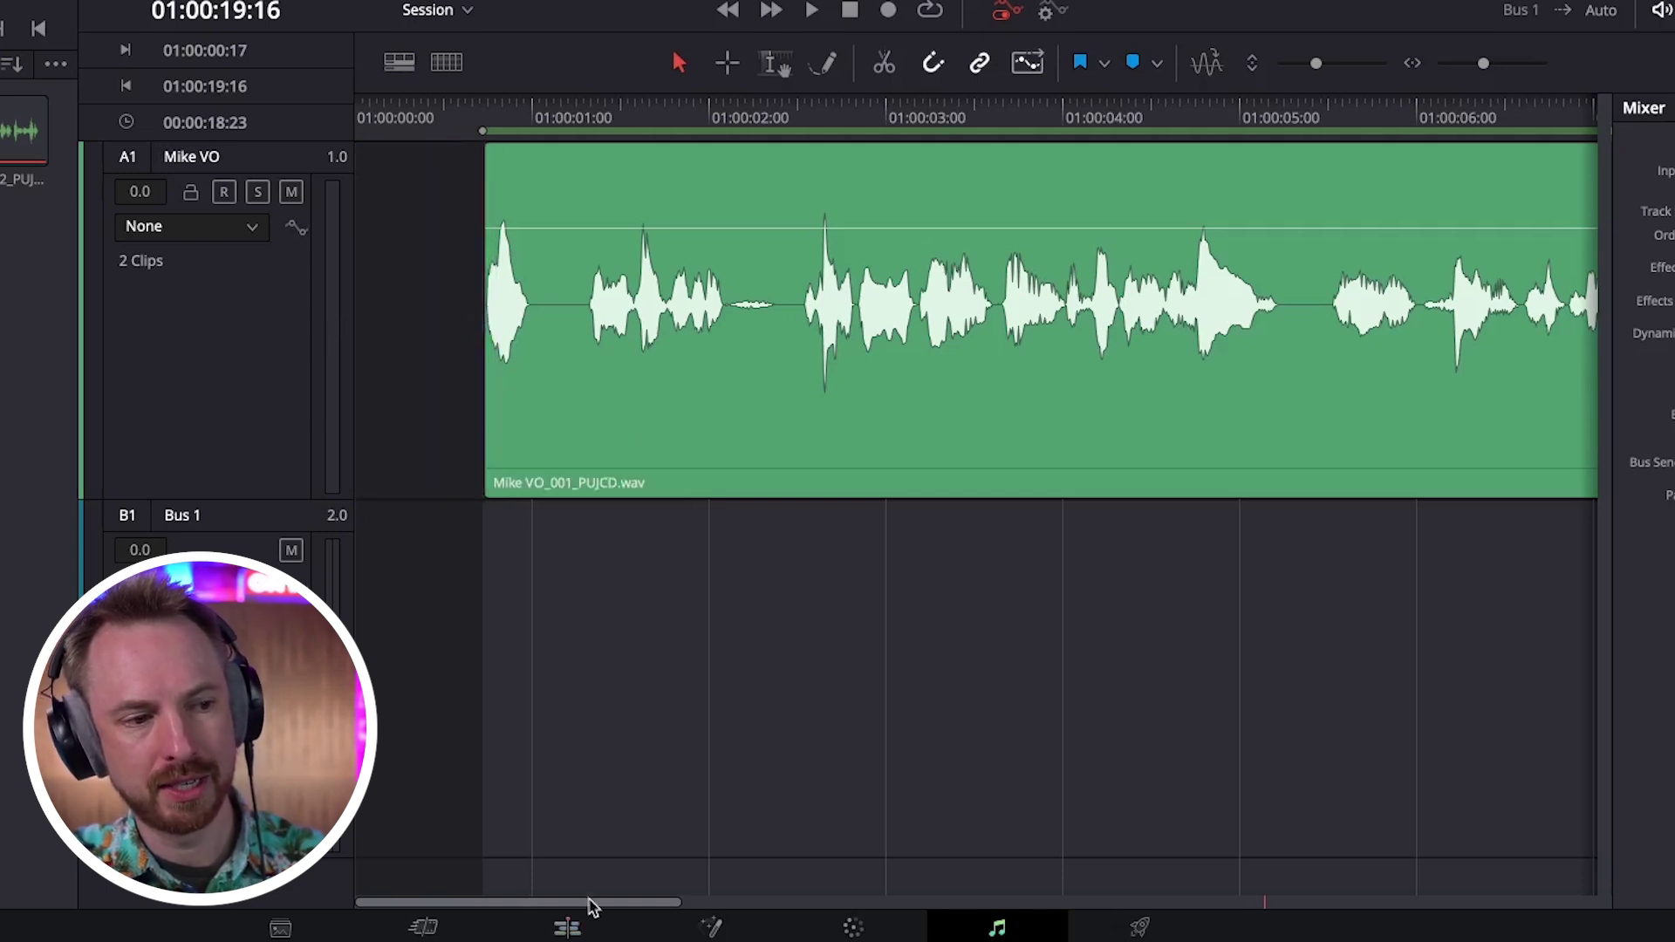
left_click_drag(589, 908, 1304, 877)
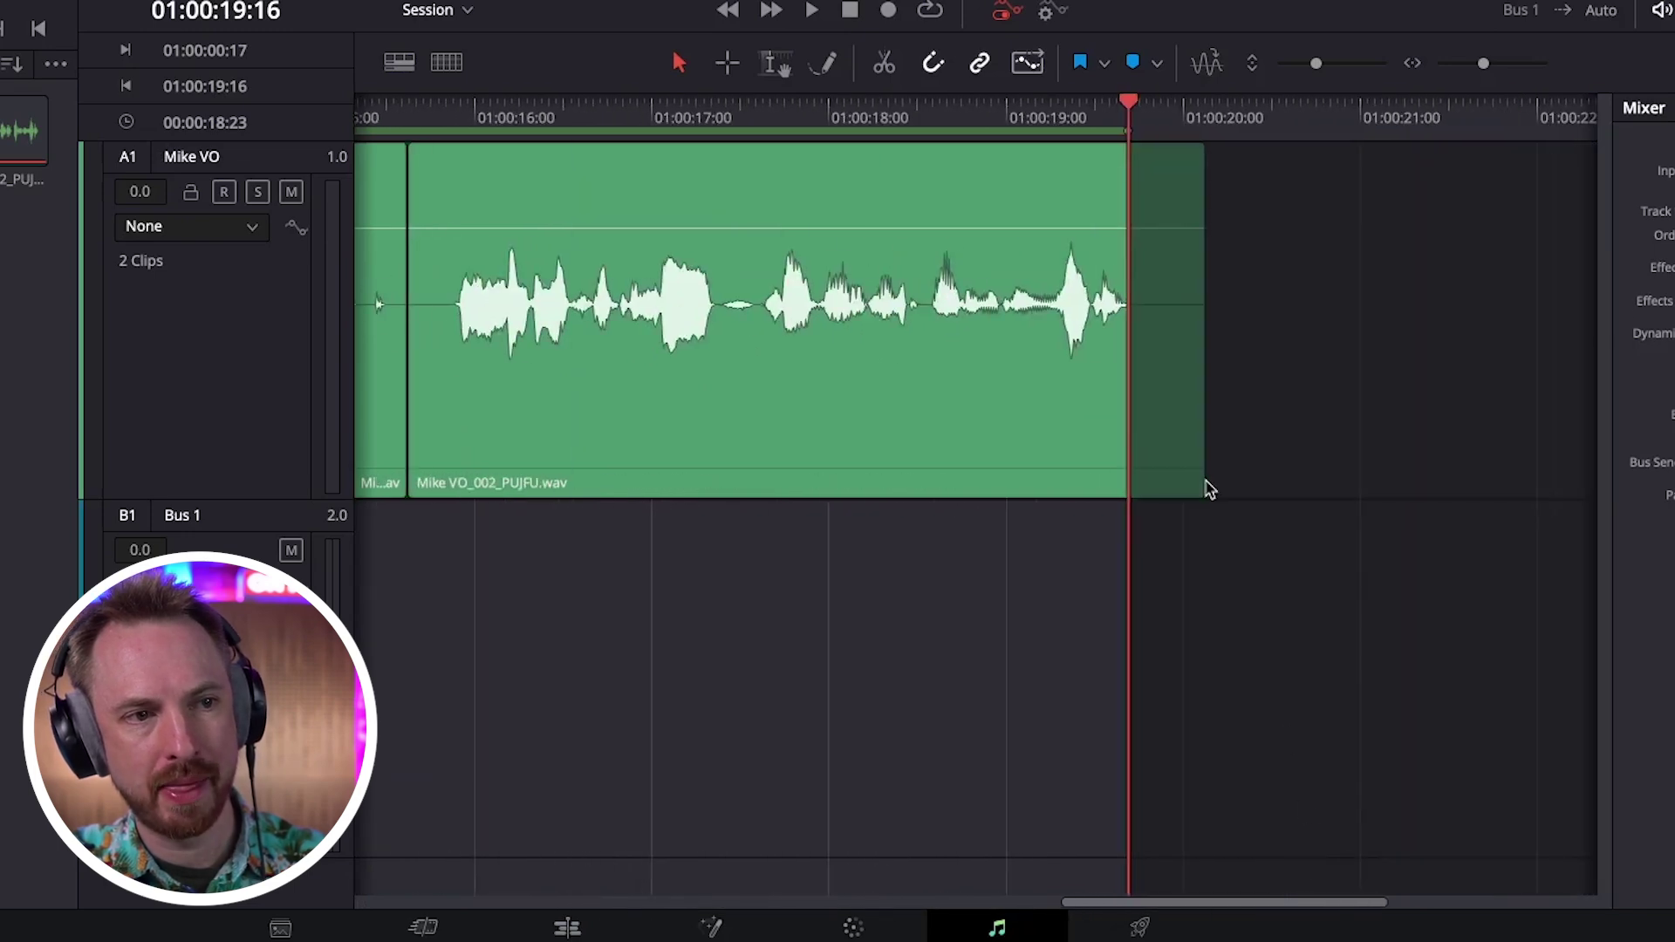
left_click_drag(1195, 422, 1120, 440)
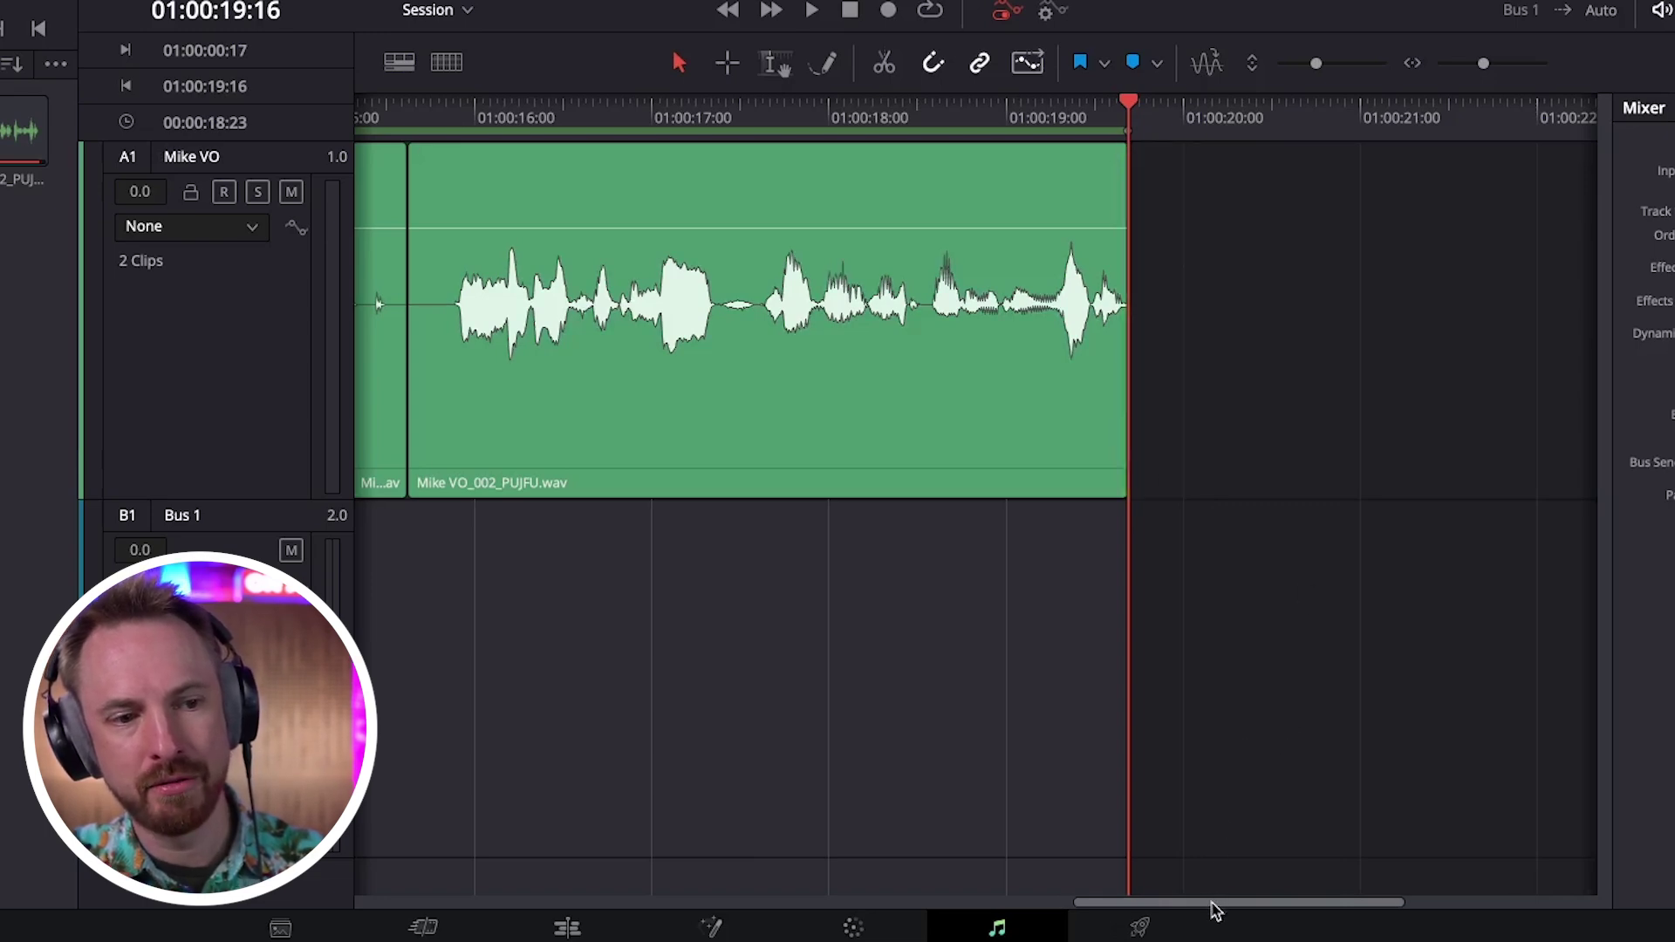
Step: Clear both the In and Out points from the timeline
left_click_drag(1212, 911, 449, 859)
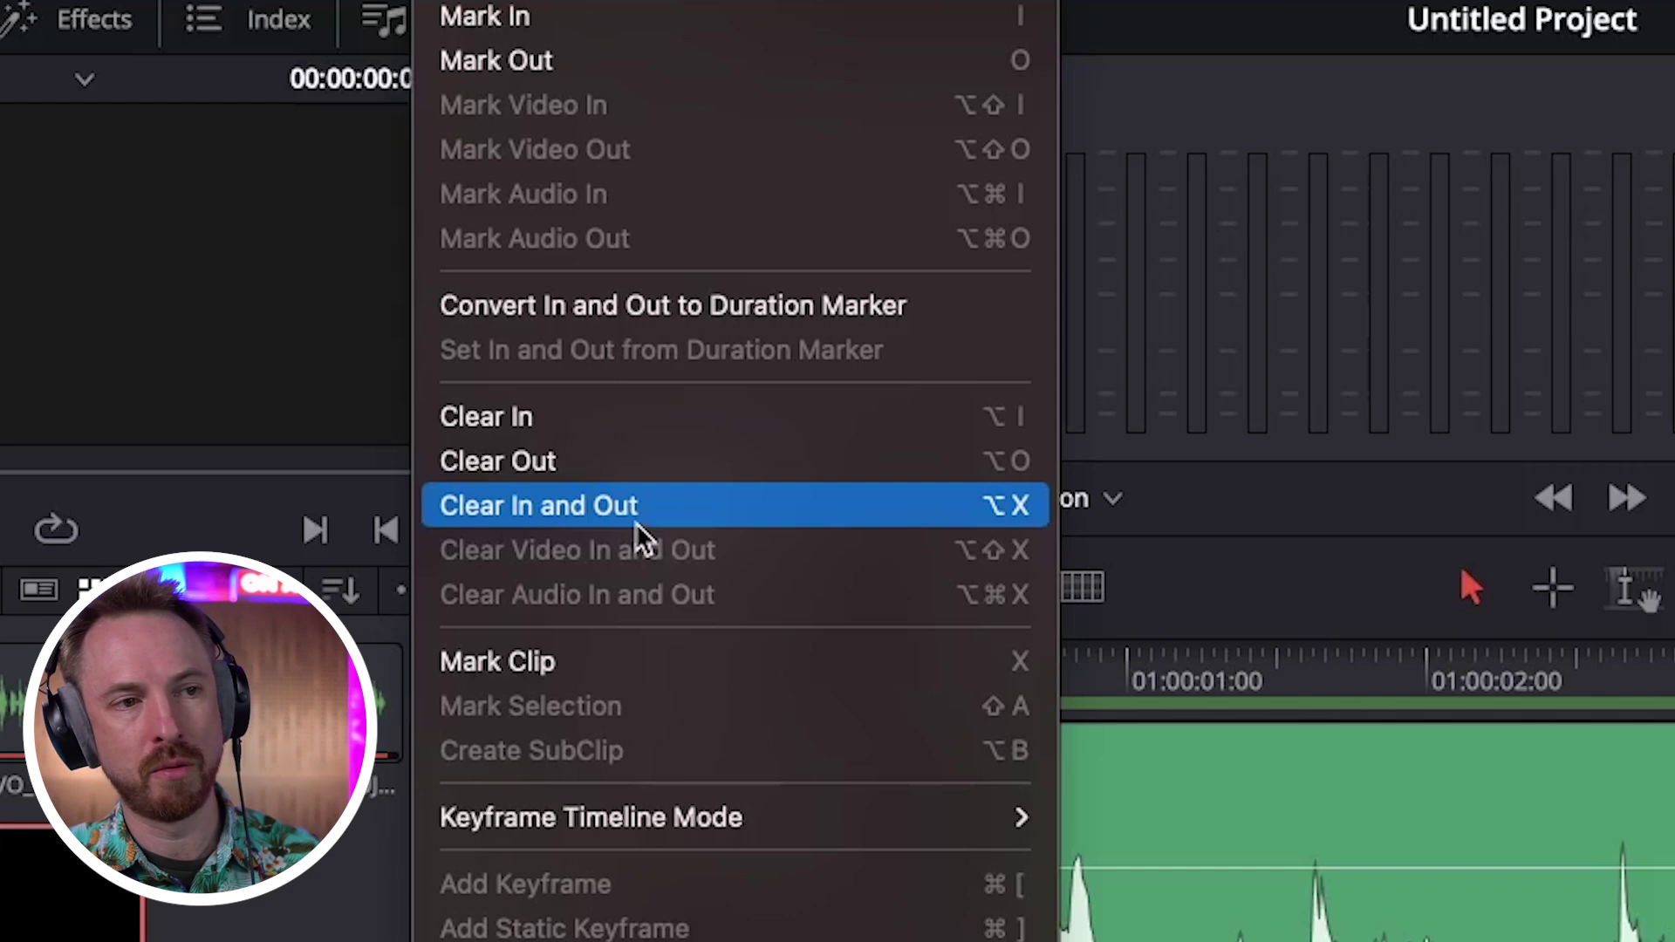
left_click(636, 526)
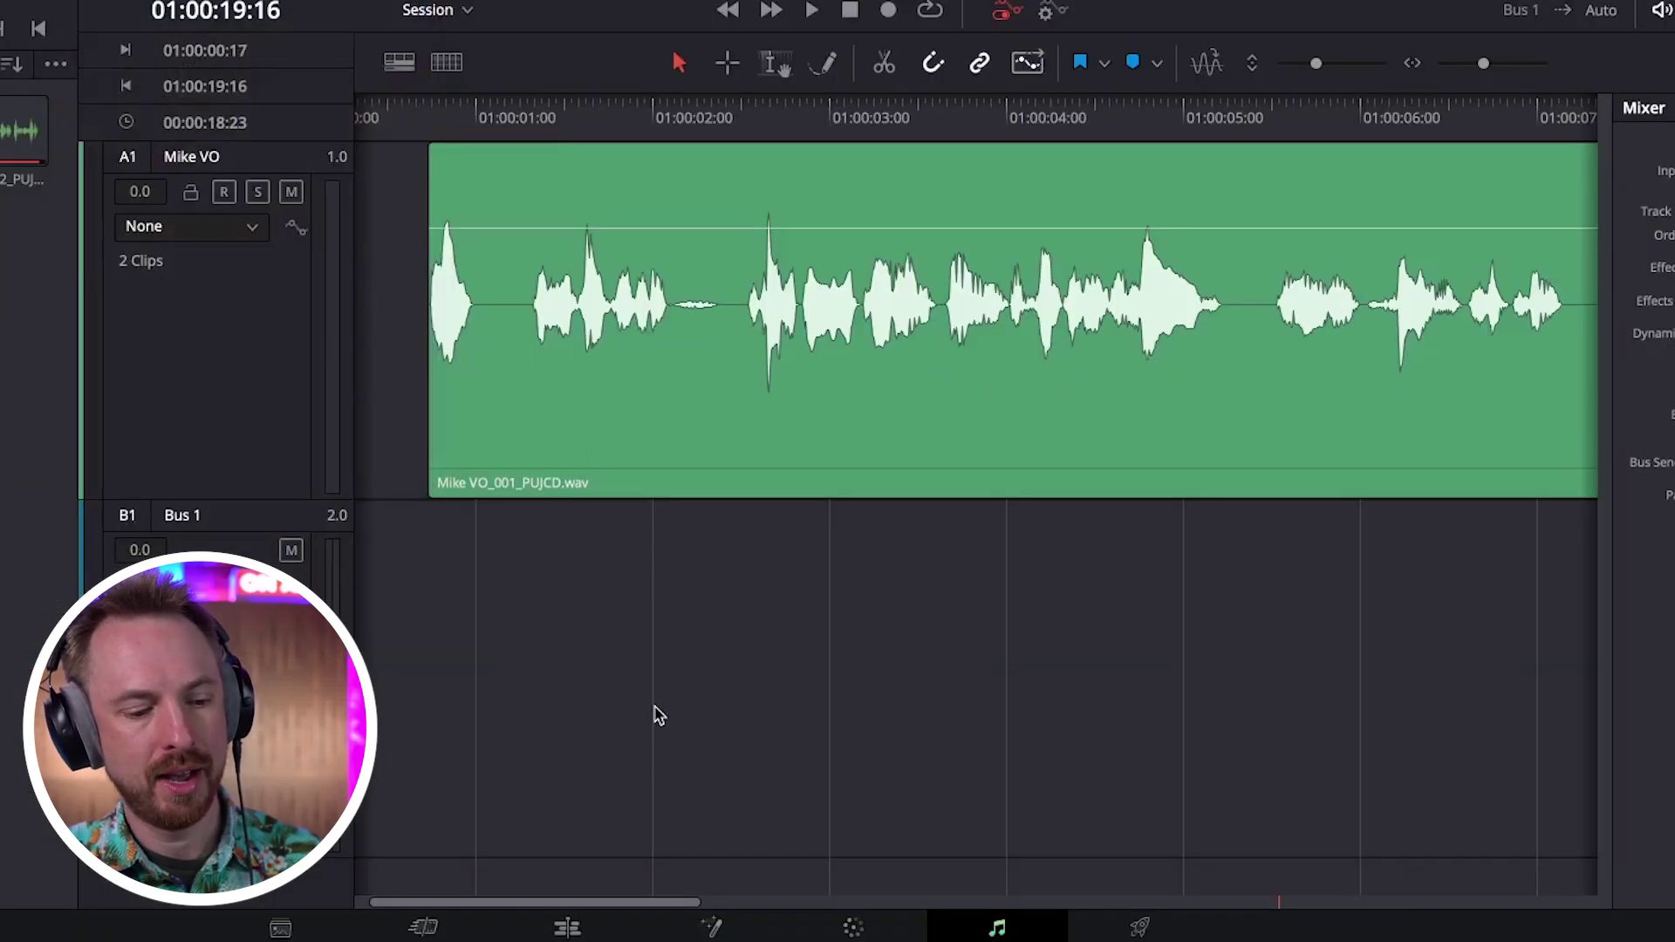
Step: Select both voice-over clips and move them together to the start of the timeline at 01:00:00:00
key("minus")
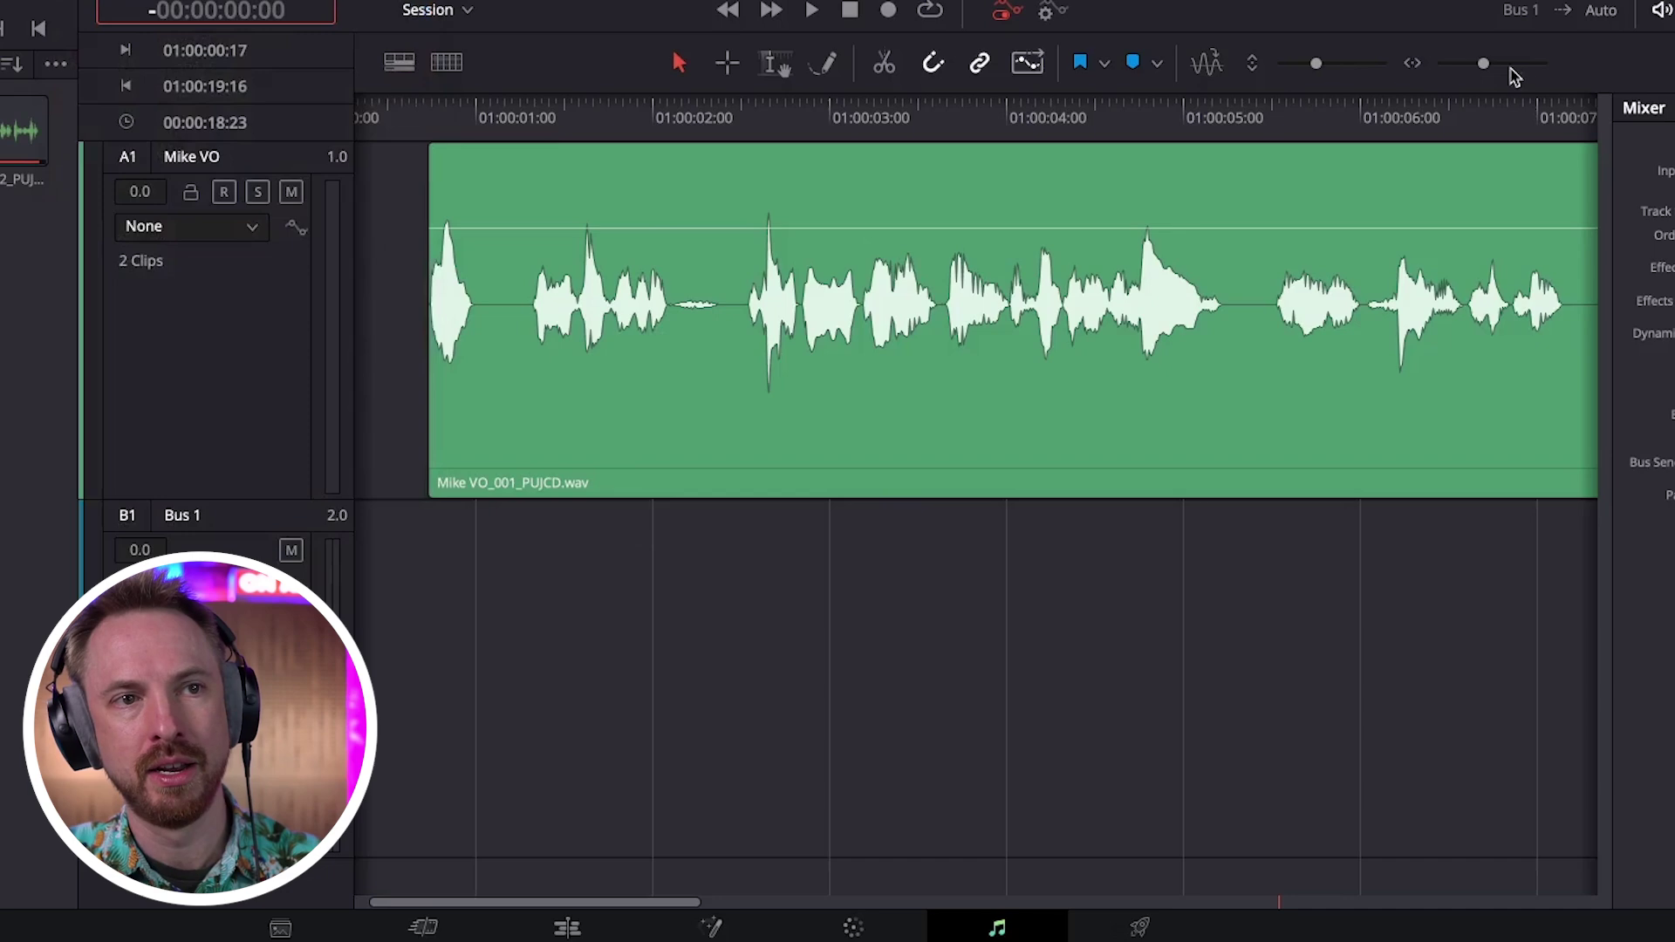
left_click_drag(1494, 63, 1471, 64)
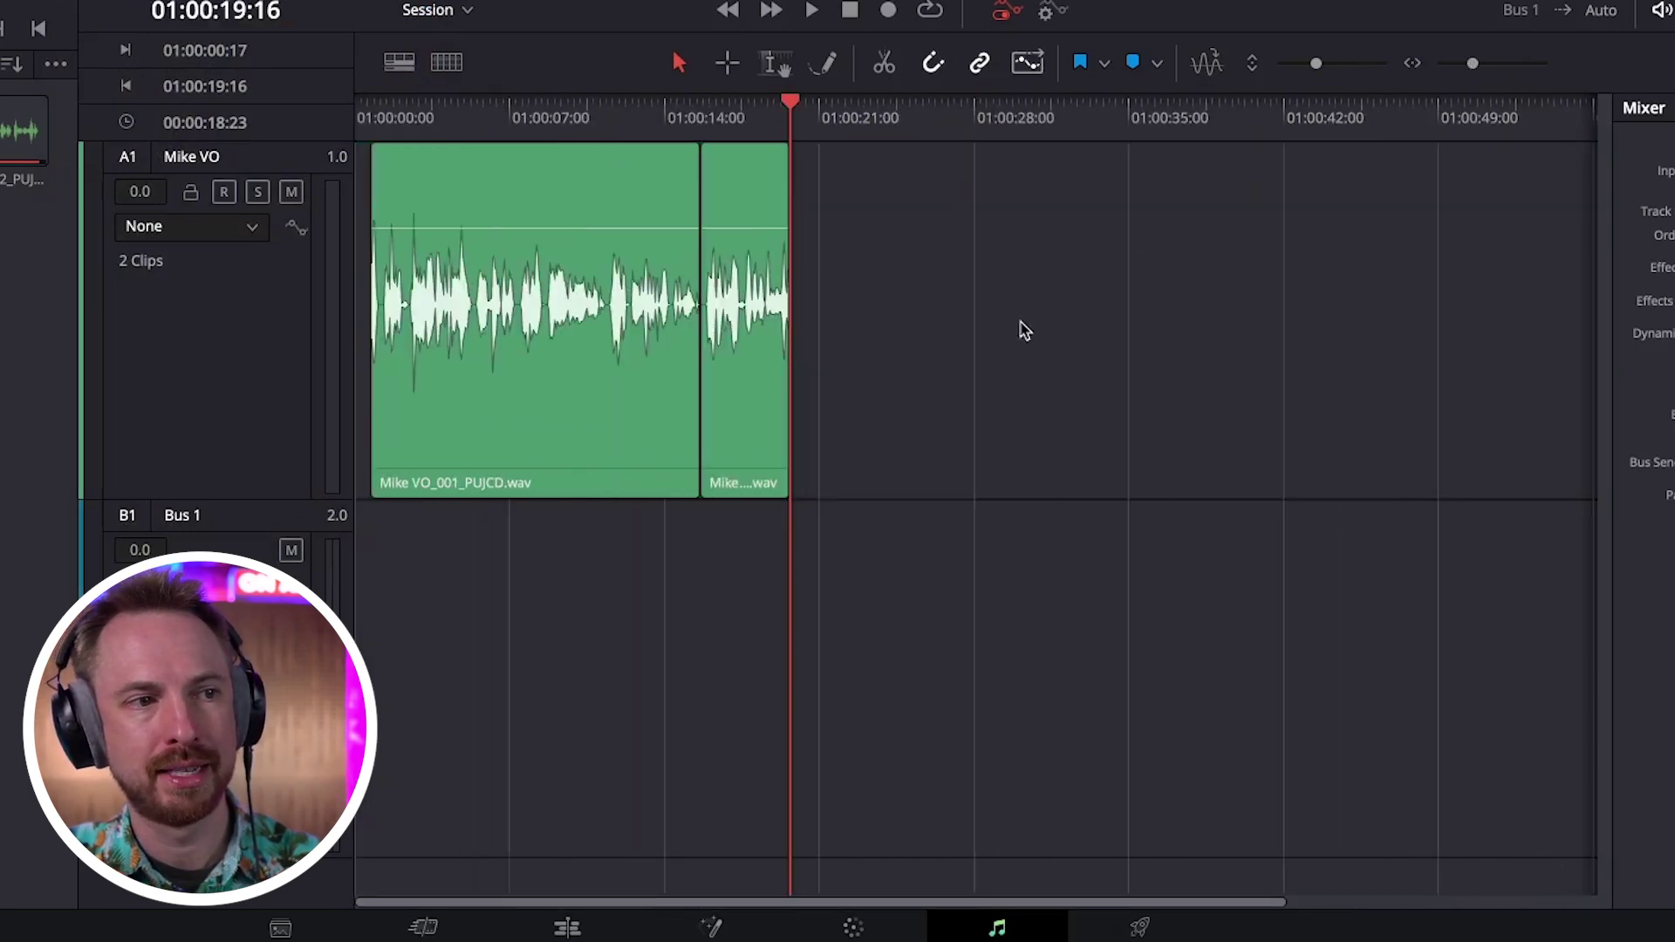
left_click_drag(1024, 329, 628, 584)
left_click_drag(526, 267, 448, 258)
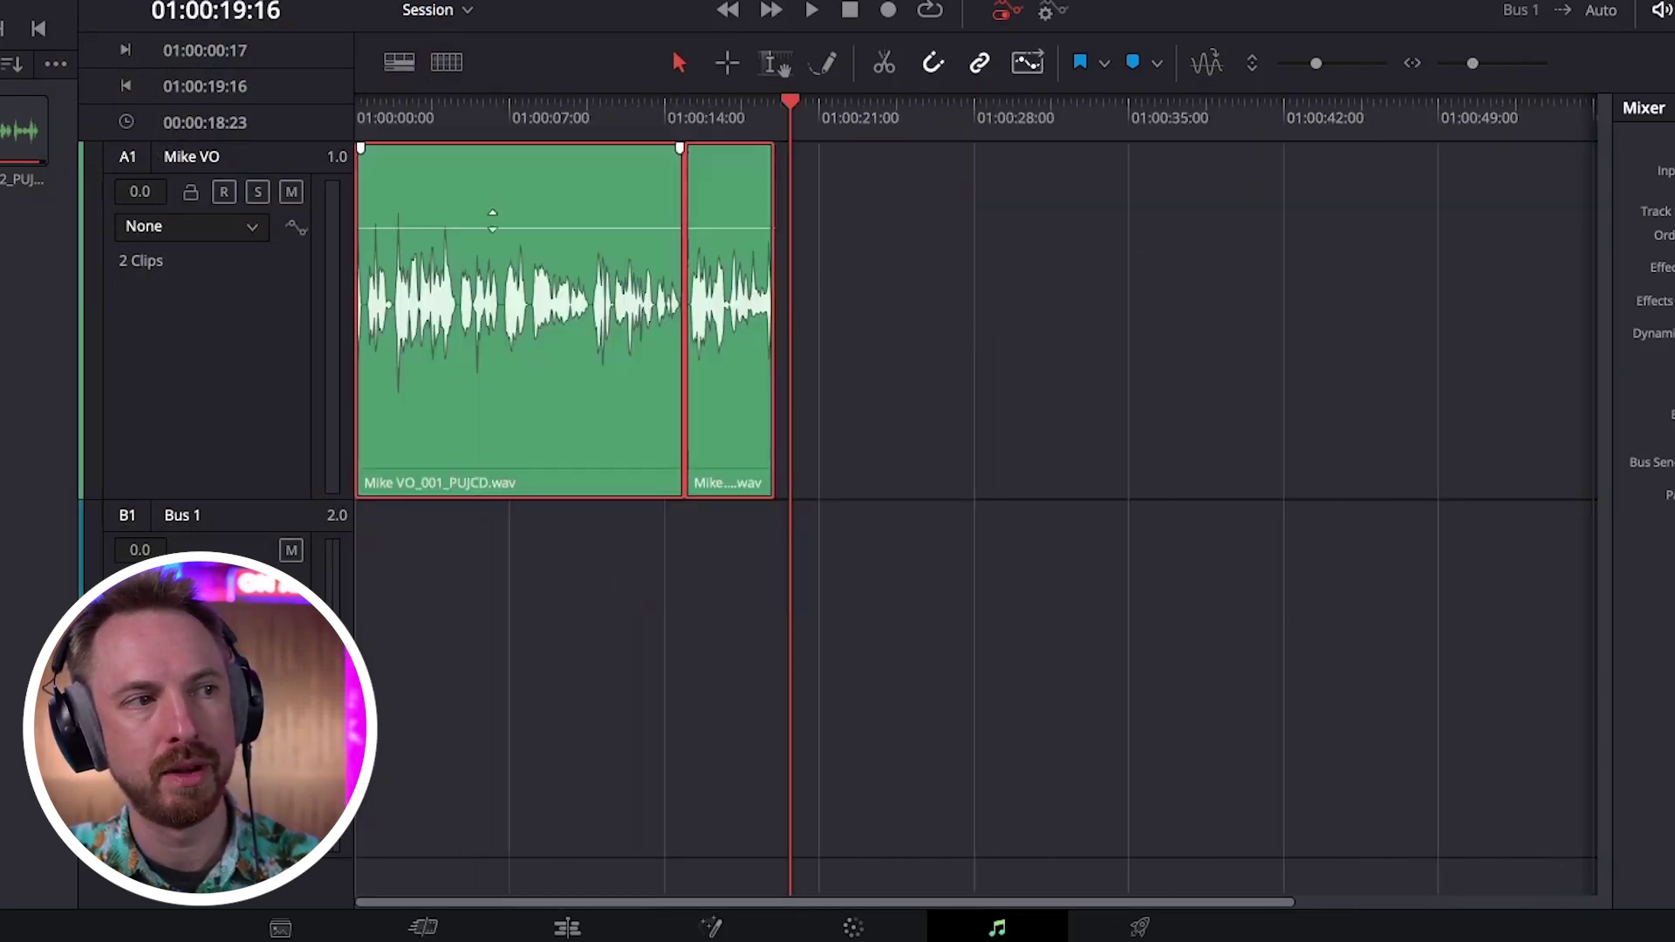